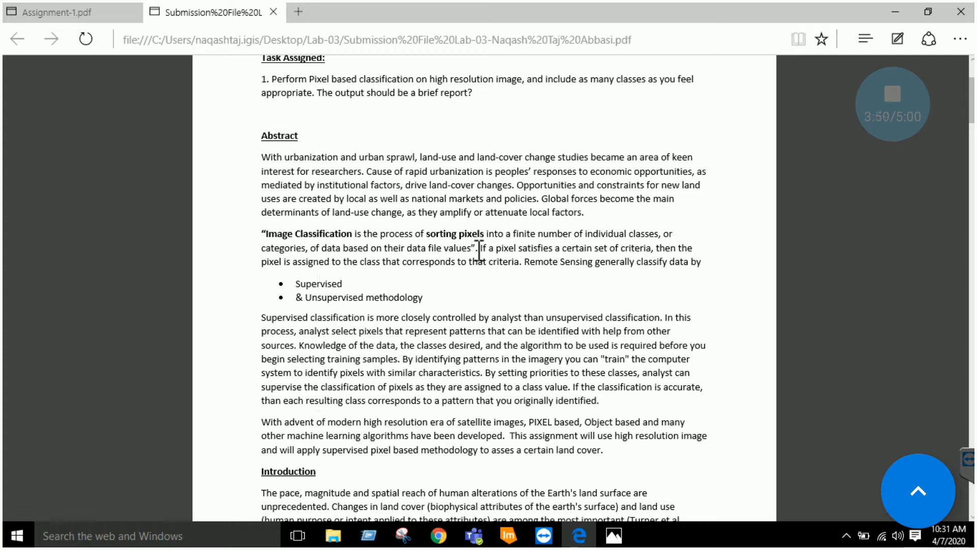
Scroll the Lab-03 report past the abstract and methodology list down to the flowchart
scroll(478, 262, "down", 1)
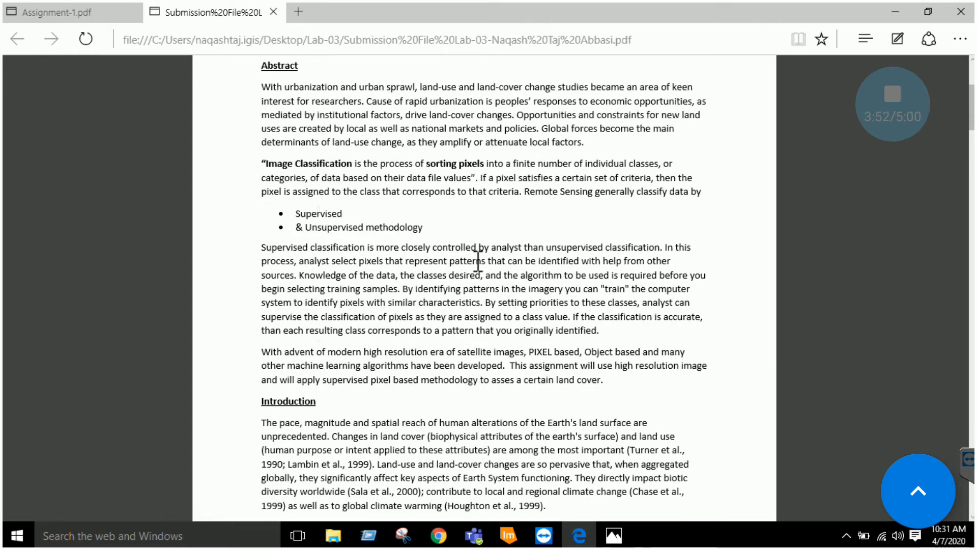
scroll(477, 262, "down", 8)
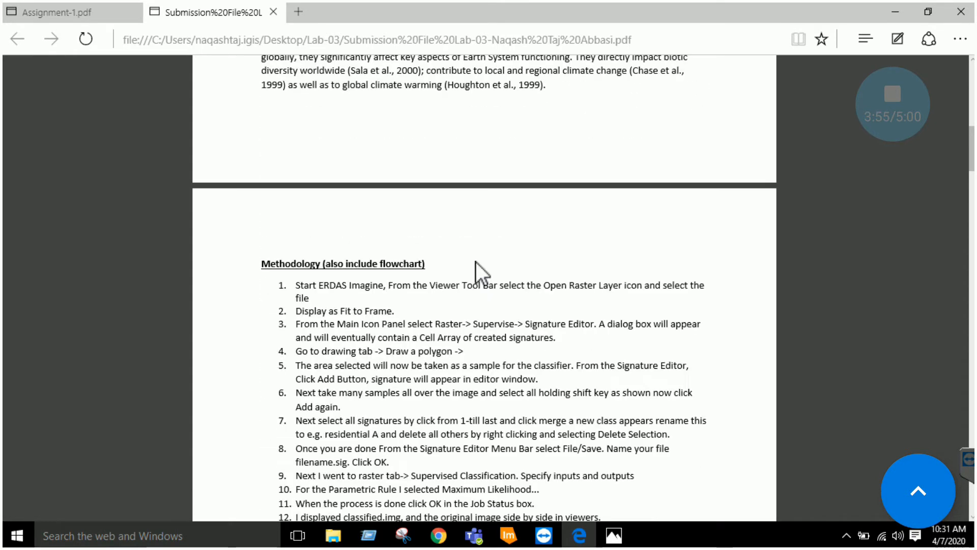
scroll(475, 262, "down", 12)
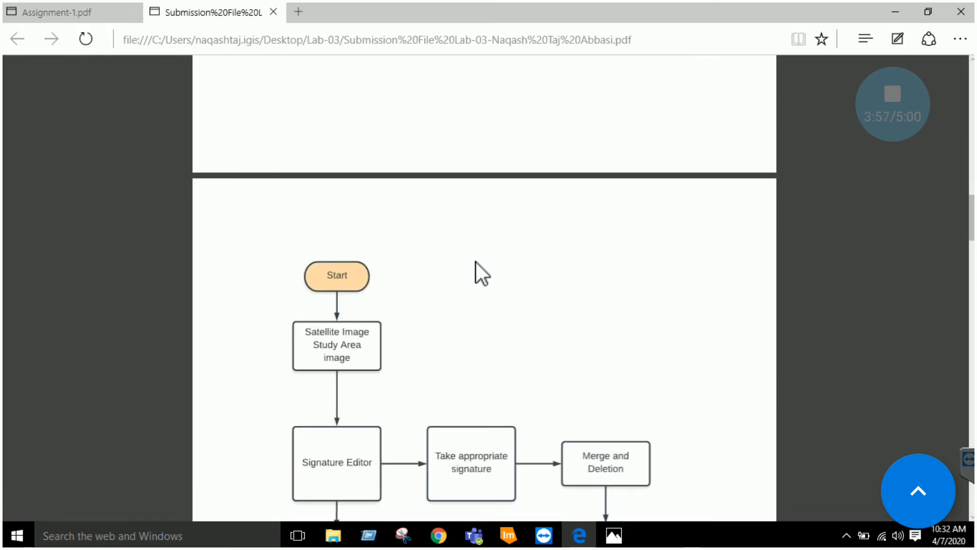
scroll(475, 261, "down", 1)
scroll(475, 261, "up", 1)
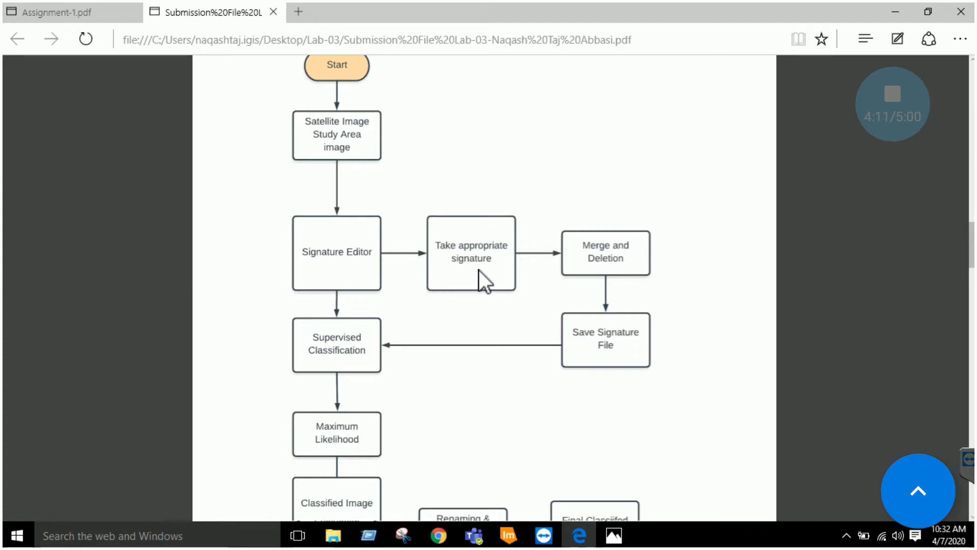
scroll(478, 270, "down", 2)
scroll(451, 294, "down", 2)
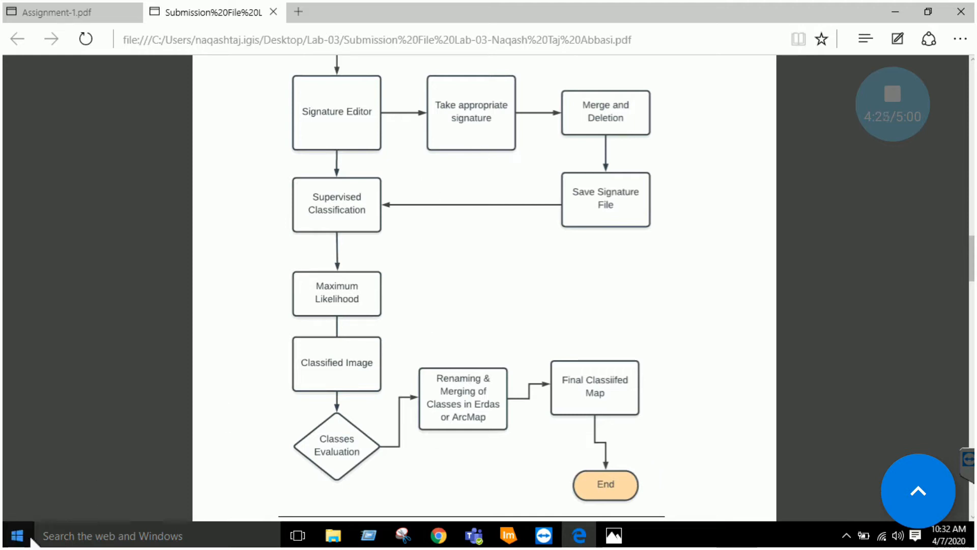
Launch ERDAS IMAGINE 2018 64-bit from the Start menu's app list
left_click(21, 541)
left_click(34, 507)
scroll(69, 437, "down", 2)
scroll(69, 437, "down", 5)
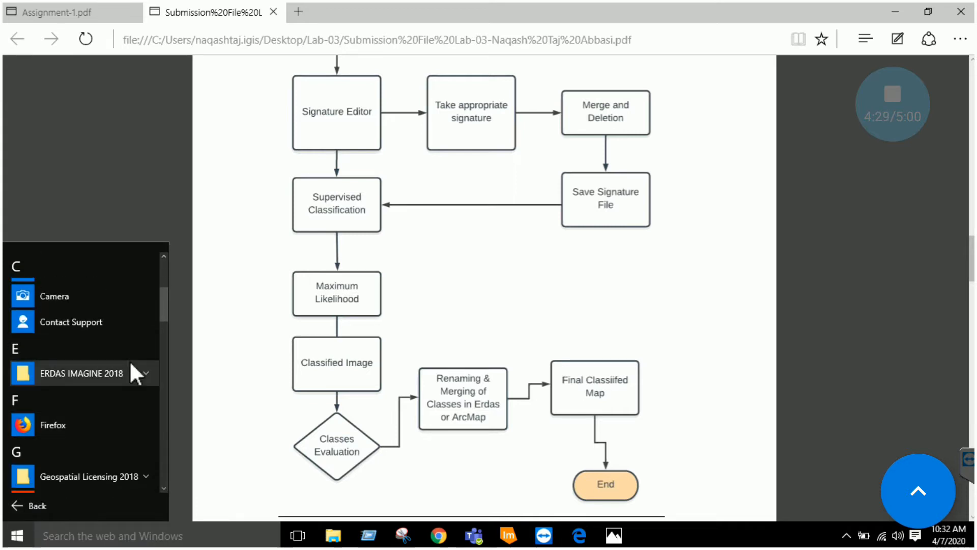
left_click(137, 377)
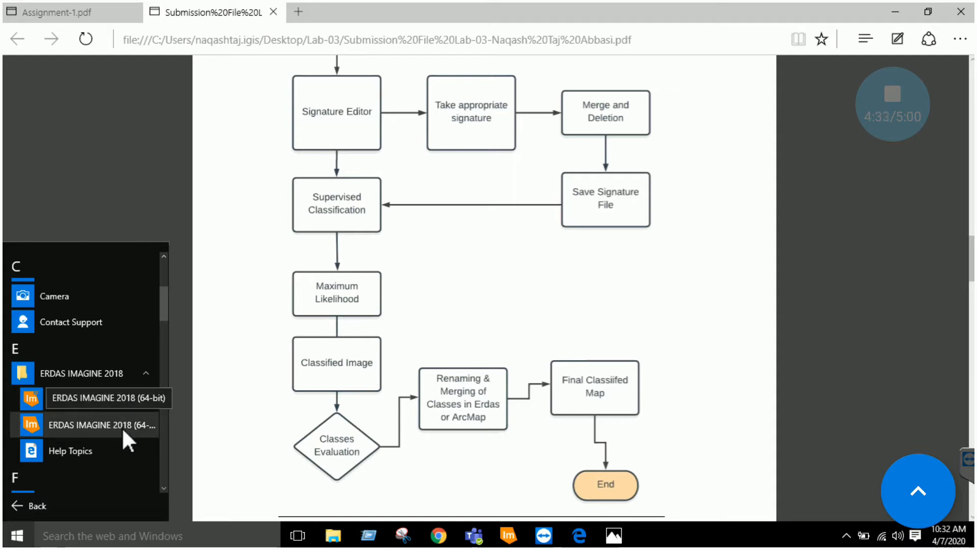
left_click(125, 427)
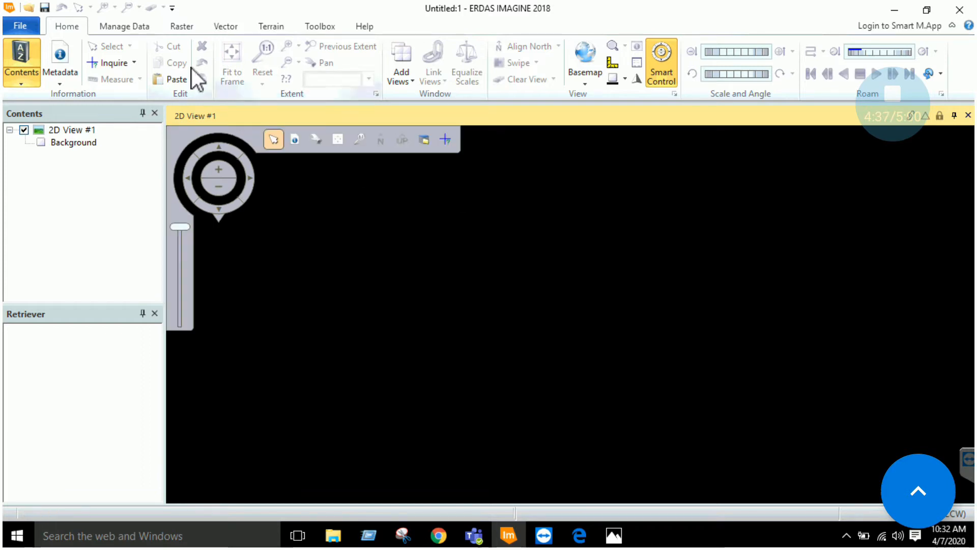
Load study area final.img as a raster layer in 2D View #1
right_click(74, 131)
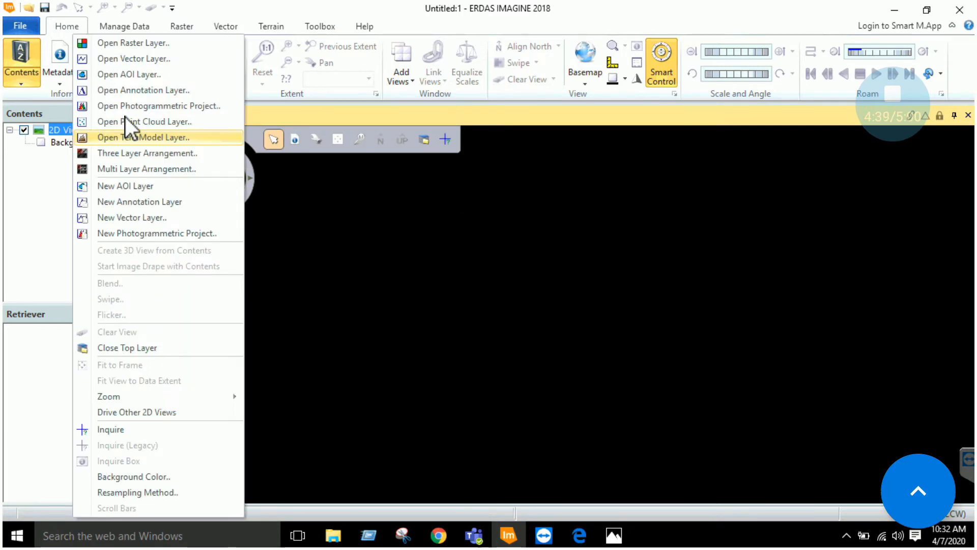
left_click(143, 43)
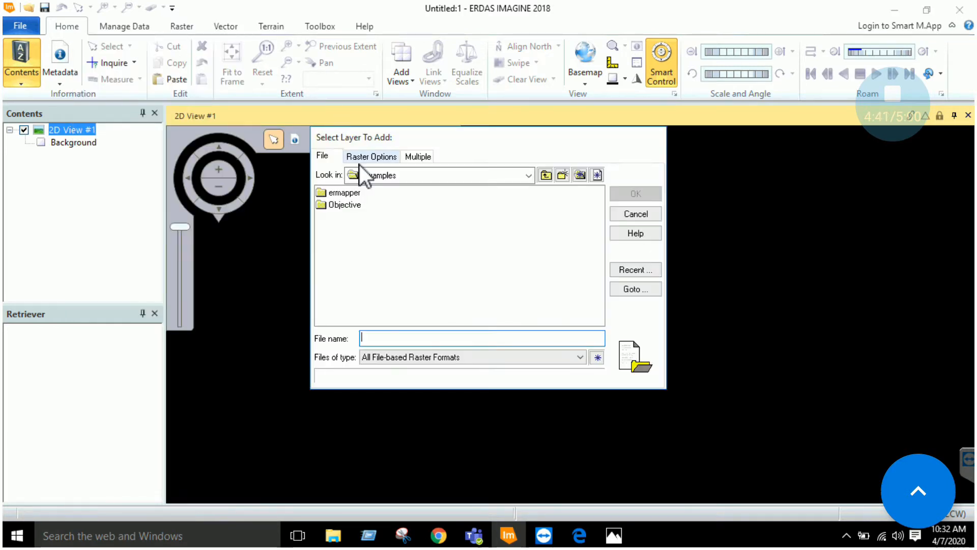
left_click(636, 269)
key("Return")
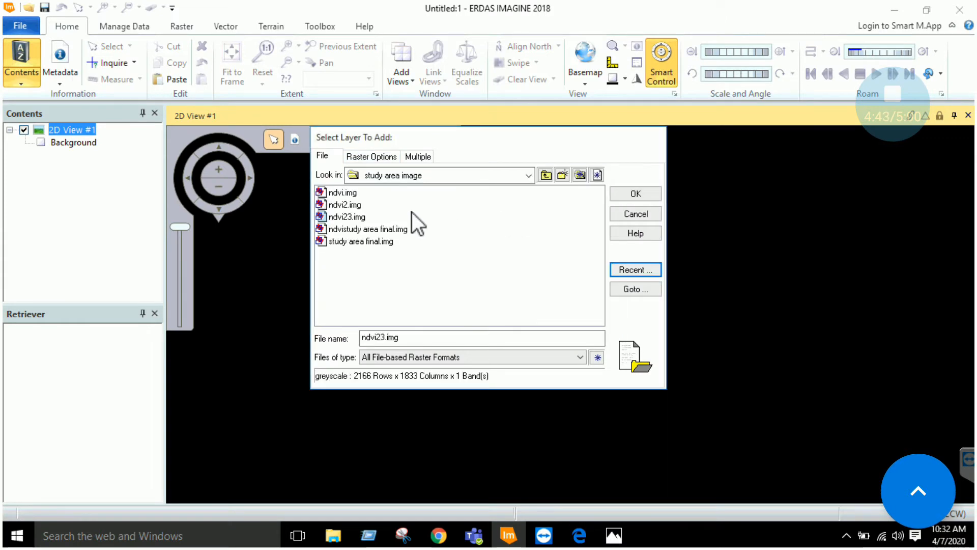
left_click(356, 242)
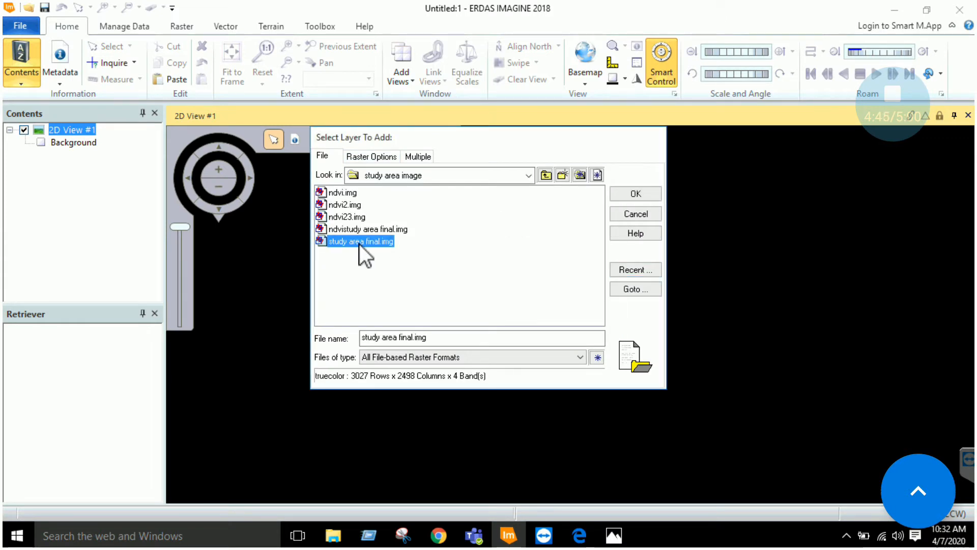
left_click(650, 194)
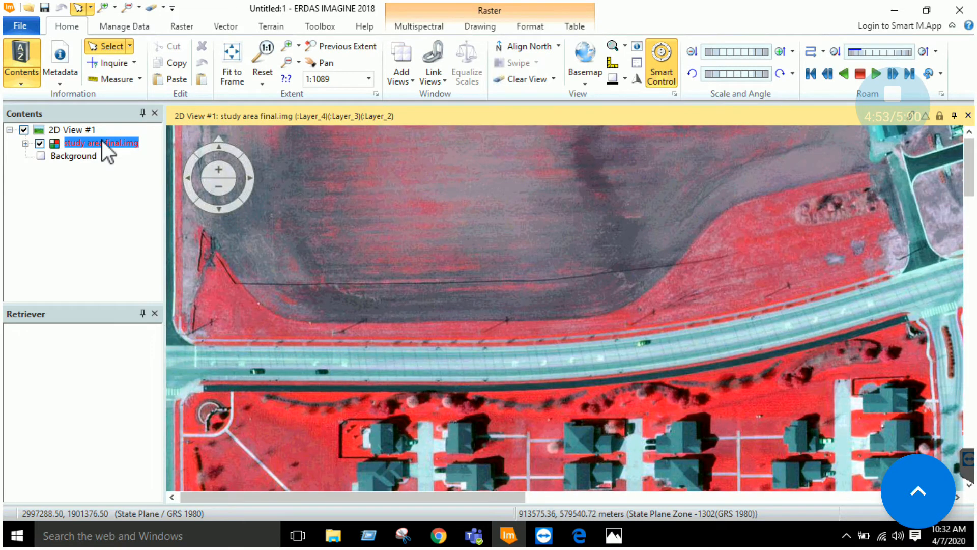
right_click(104, 143)
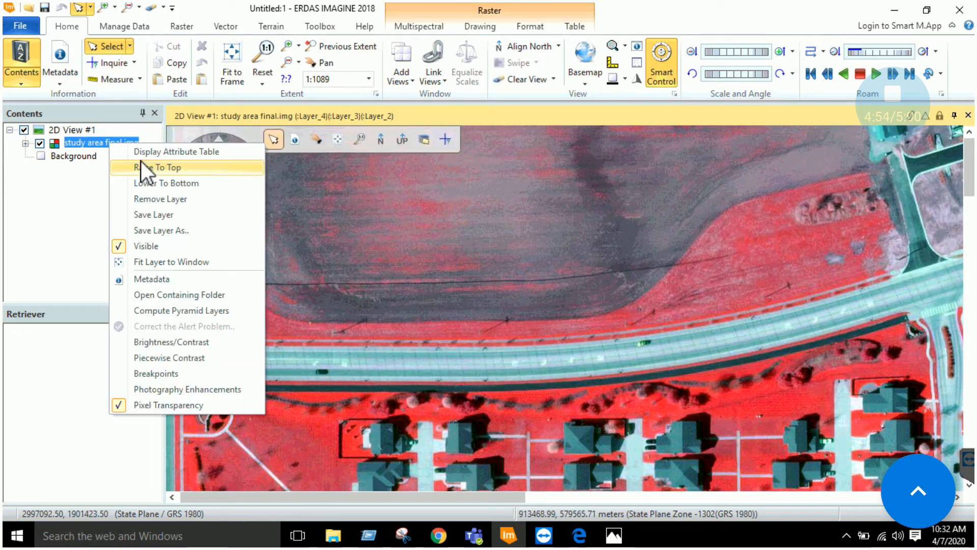
Fit the study area image to the window and show Layer_1, Layer_2, Layer_3 as red, green, blue
left_click(175, 264)
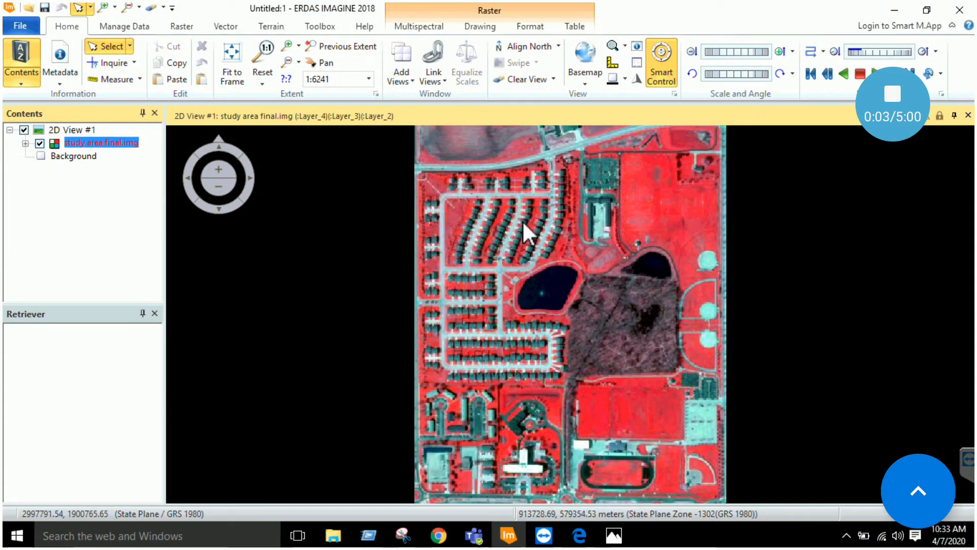
left_click(431, 27)
left_click(505, 49)
left_click(500, 72)
left_click(506, 46)
left_click(500, 61)
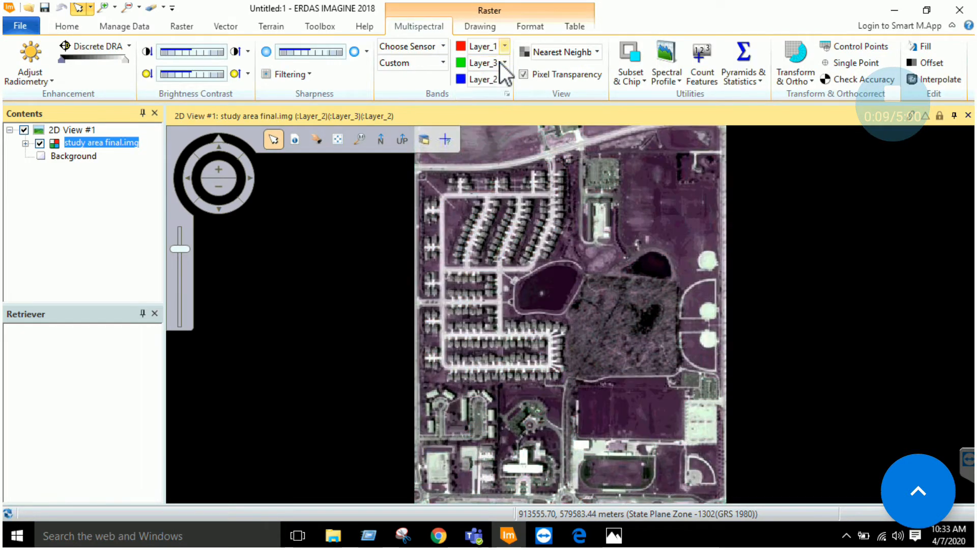
left_click(504, 66)
left_click(496, 88)
left_click(505, 79)
left_click(494, 94)
left_click(504, 78)
left_click(488, 116)
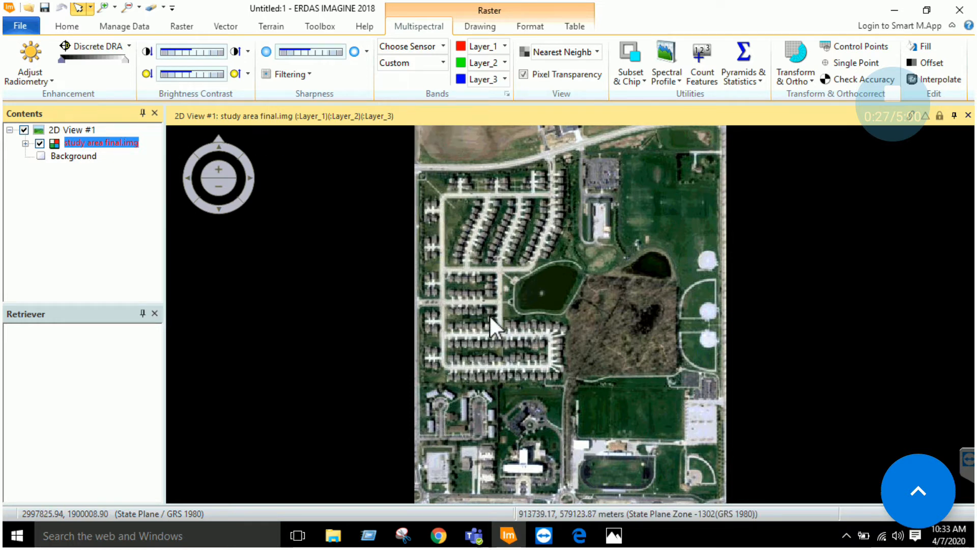
left_click(579, 535)
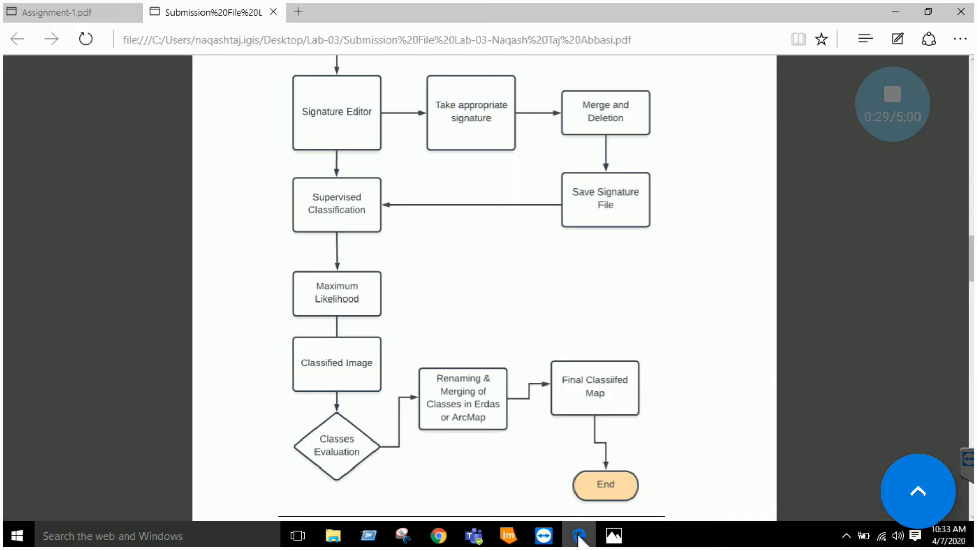
Review the report's flowchart and snapshots, then return to ERDAS IMAGINE
scroll(458, 201, "up", 3)
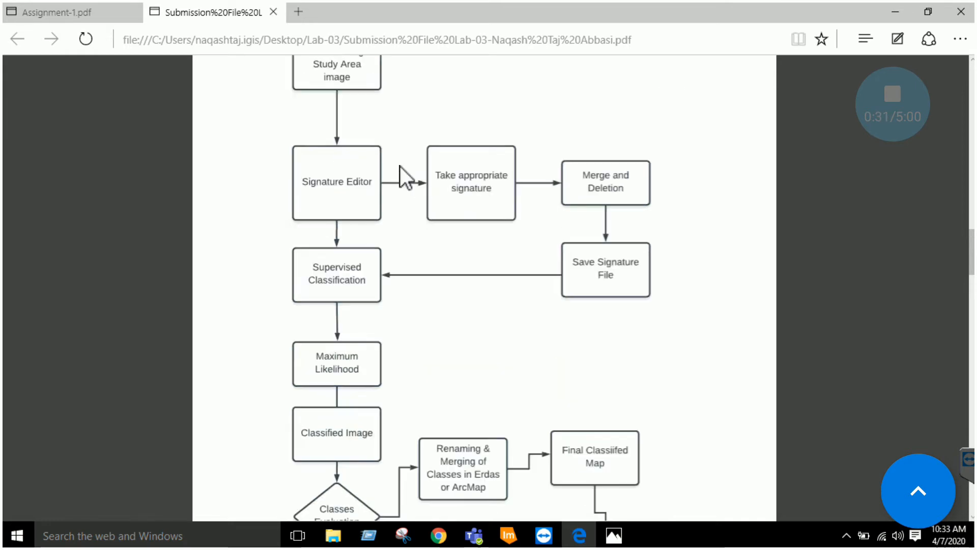
scroll(351, 212, "down", 3)
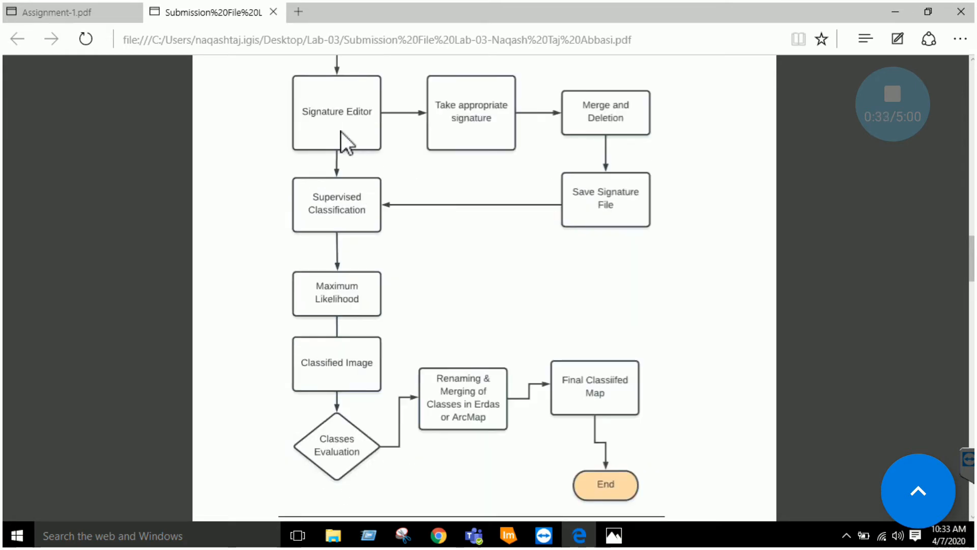
scroll(365, 148, "up", 2)
scroll(372, 162, "down", 5)
scroll(395, 205, "down", 7)
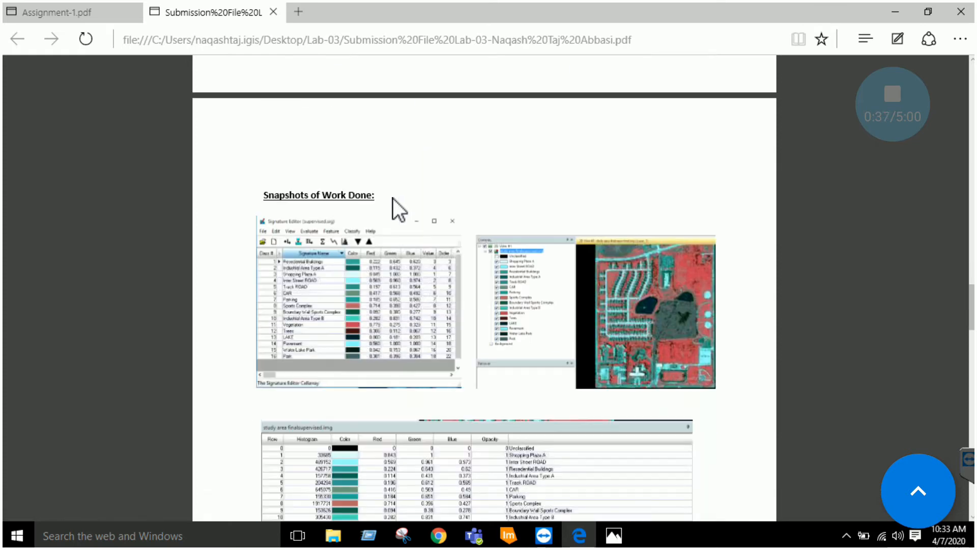
scroll(481, 277, "up", 12)
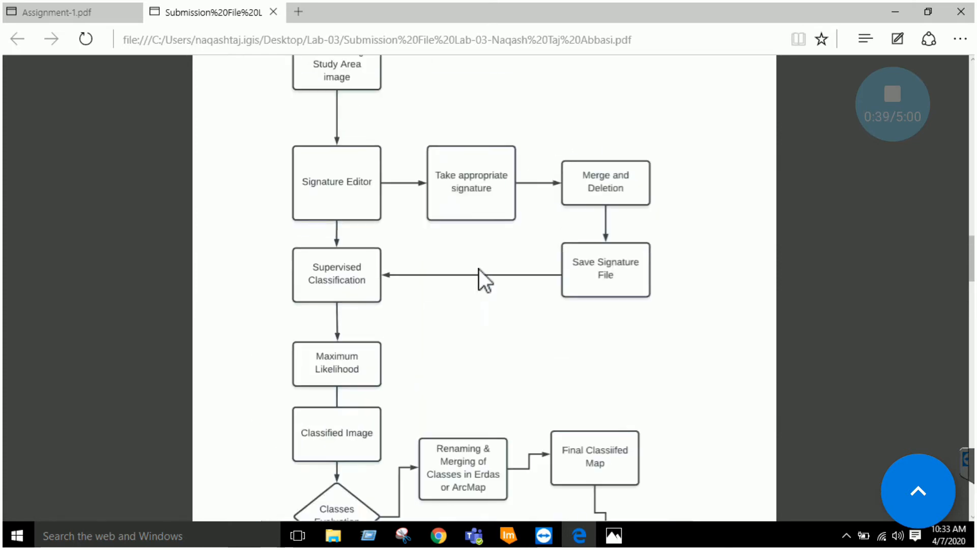
scroll(475, 327, "up", 1)
scroll(484, 349, "down", 1)
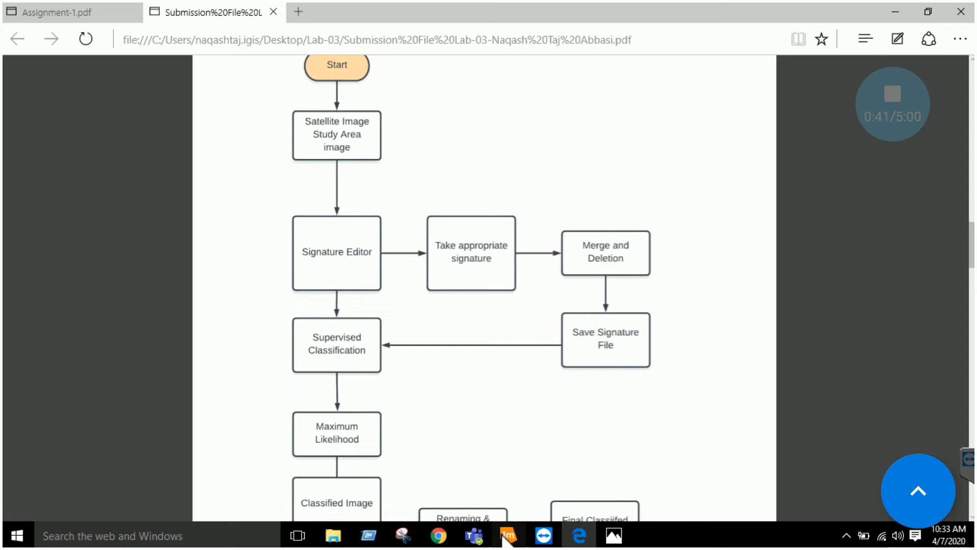
left_click(507, 536)
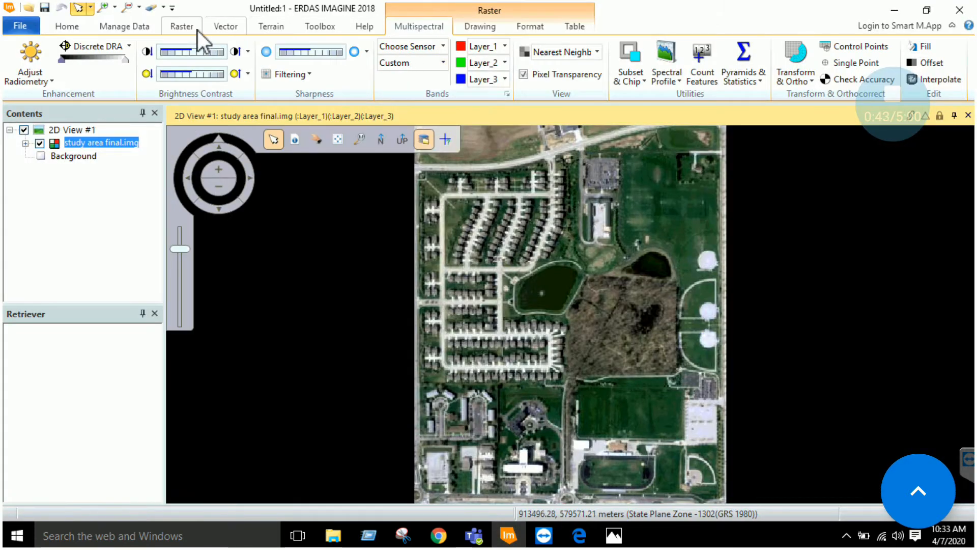
Run an unsupervised classification of study area final.img with output cluster layer unsup.img
left_click(182, 27)
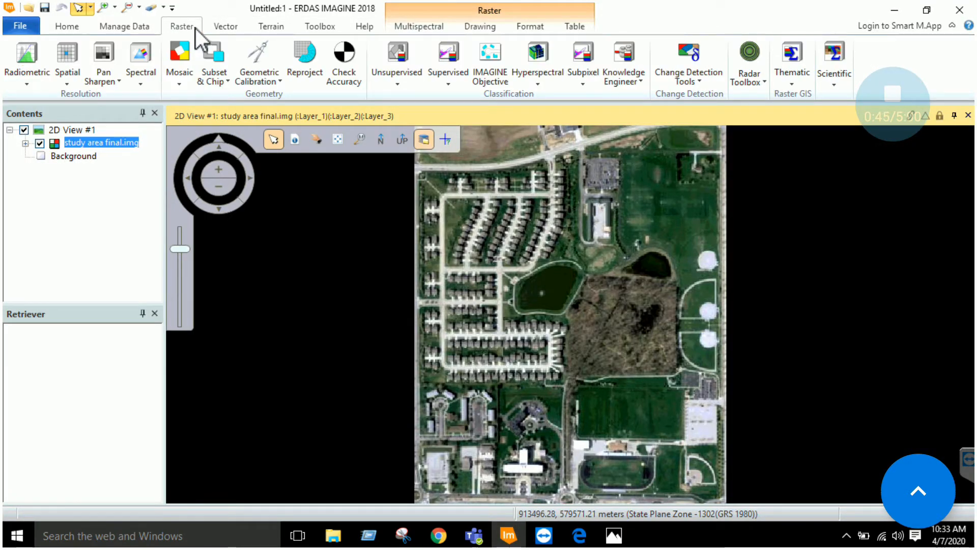
left_click(402, 83)
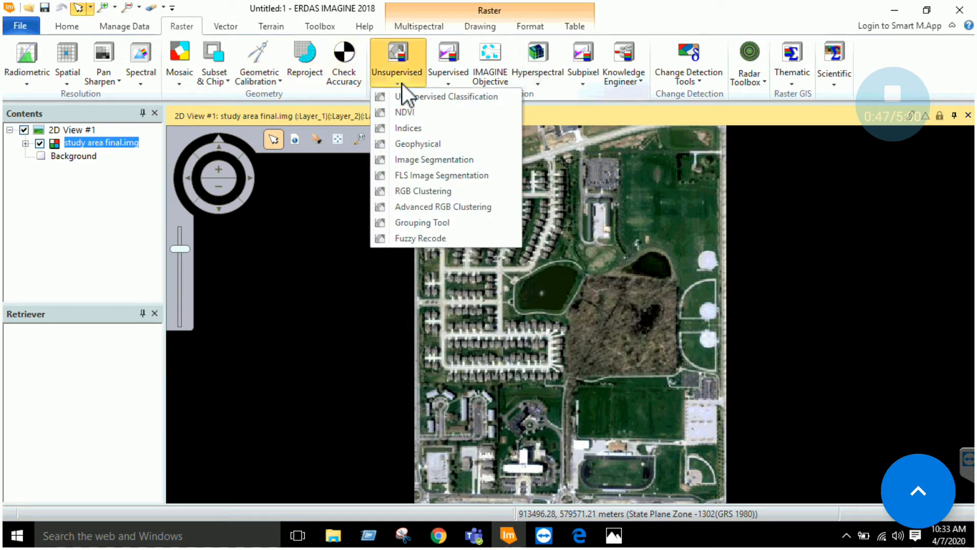
left_click(411, 98)
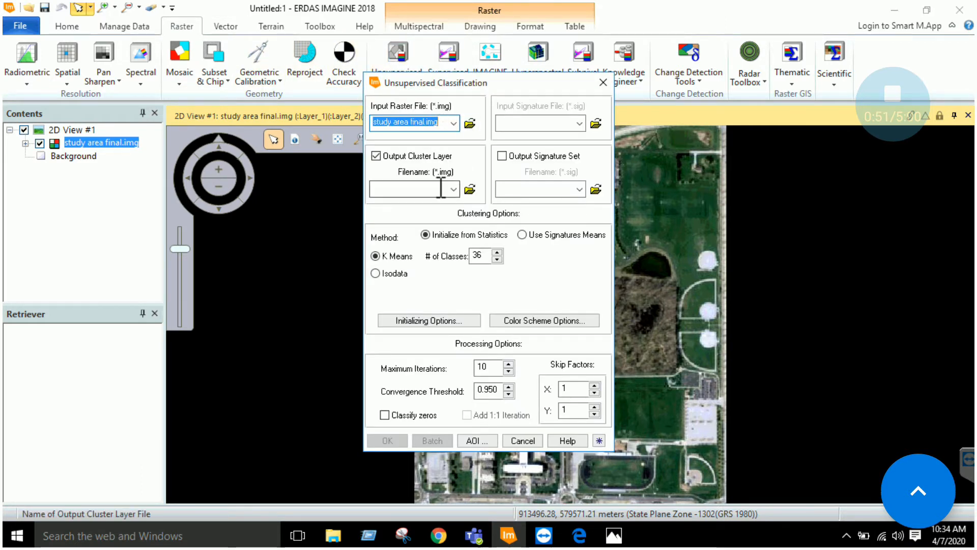
left_click(468, 188)
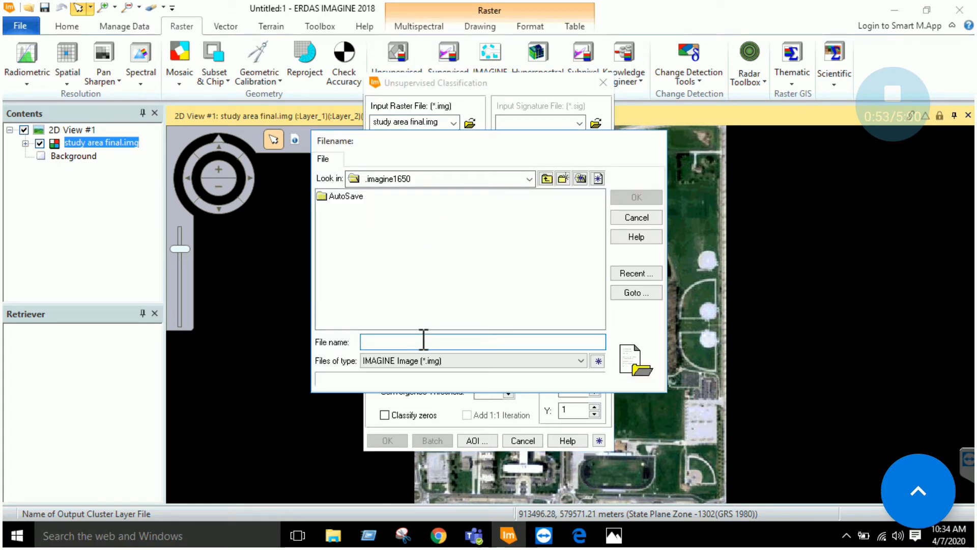
type("un")
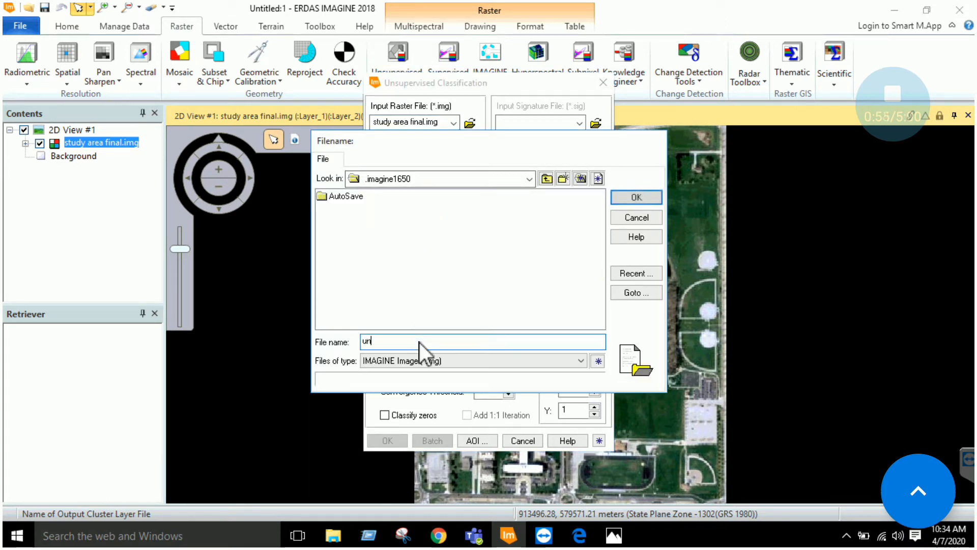
type("sup")
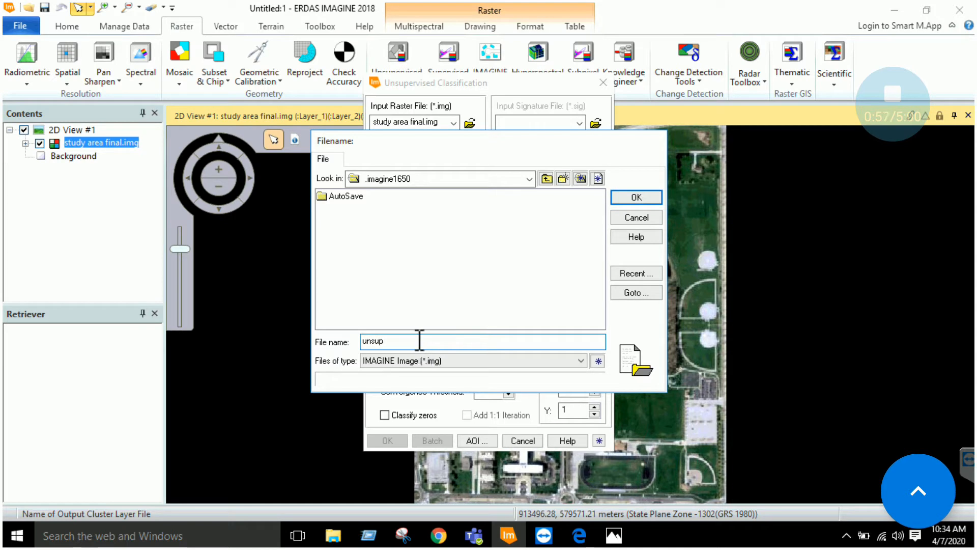
left_click(636, 199)
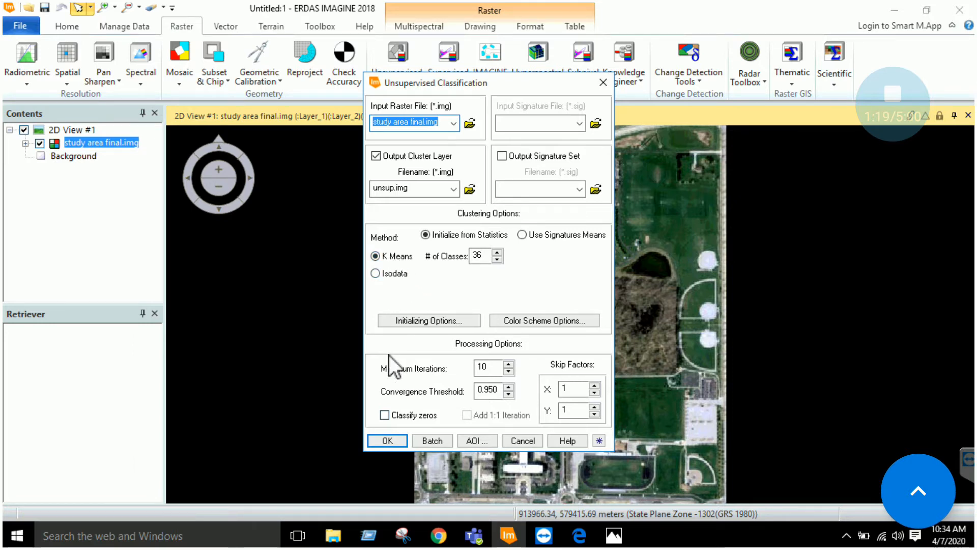
left_click(389, 439)
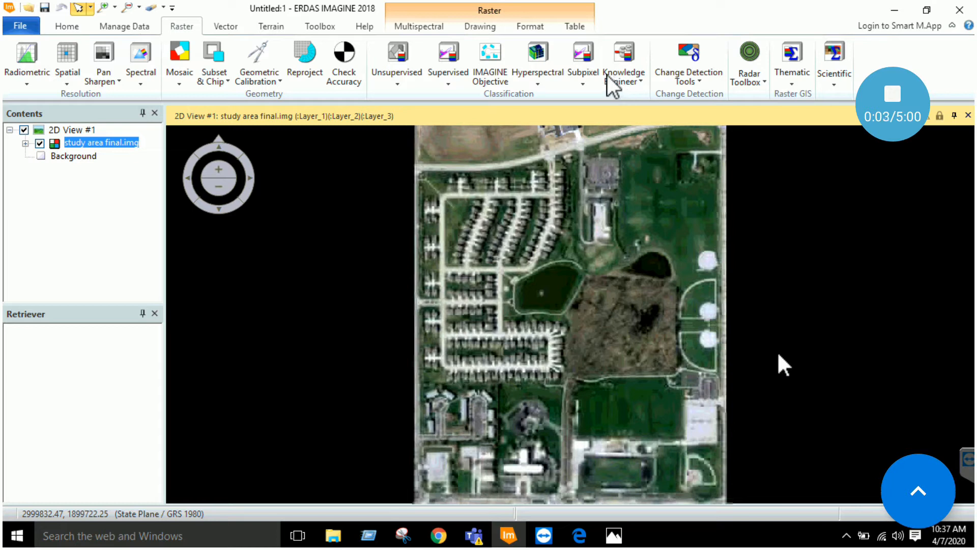
Start adding another raster layer to the view with Ctrl+O
key("ctrl+o")
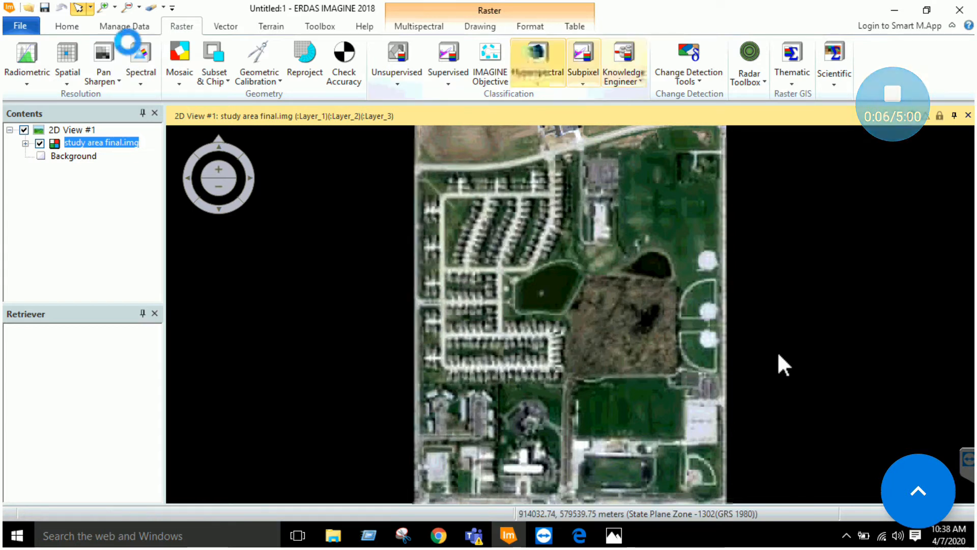
left_click(627, 269)
double_click(521, 224)
left_click(346, 216)
double_click(346, 217)
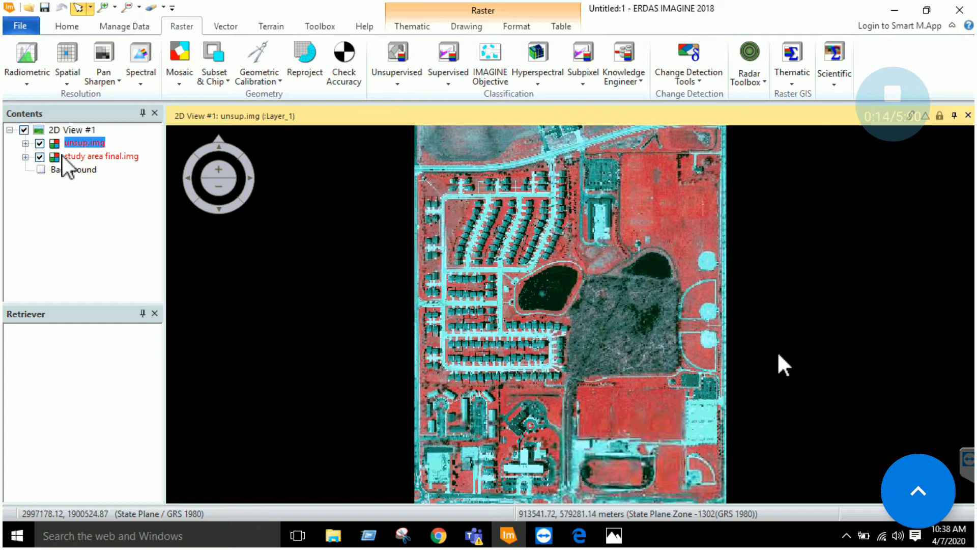
left_click(26, 144)
scroll(105, 203, "down", 3)
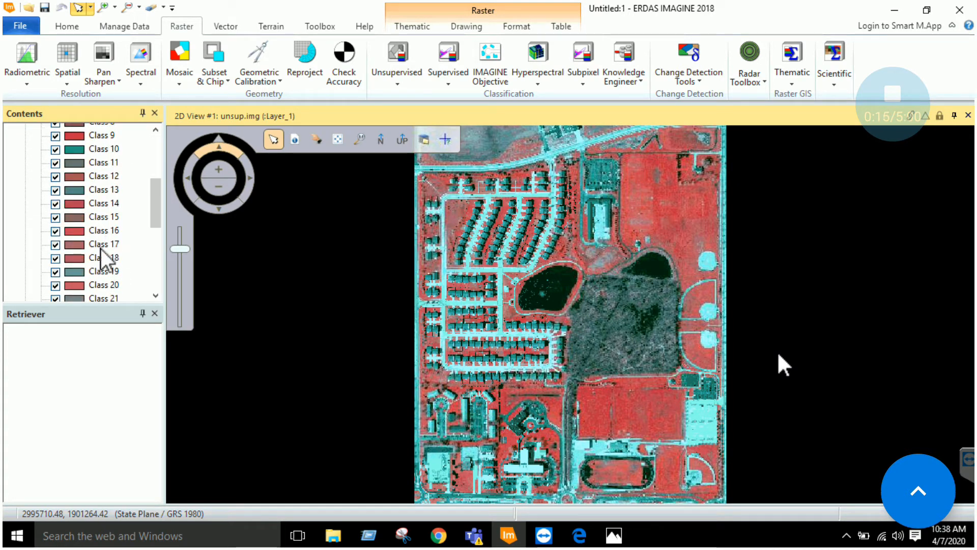
scroll(102, 259, "down", 2)
scroll(100, 244, "up", 6)
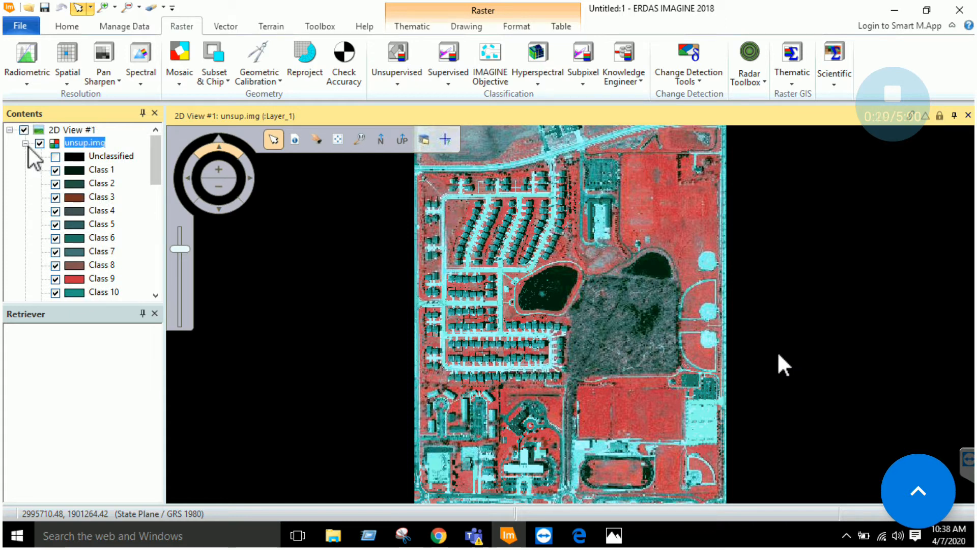
left_click(25, 144)
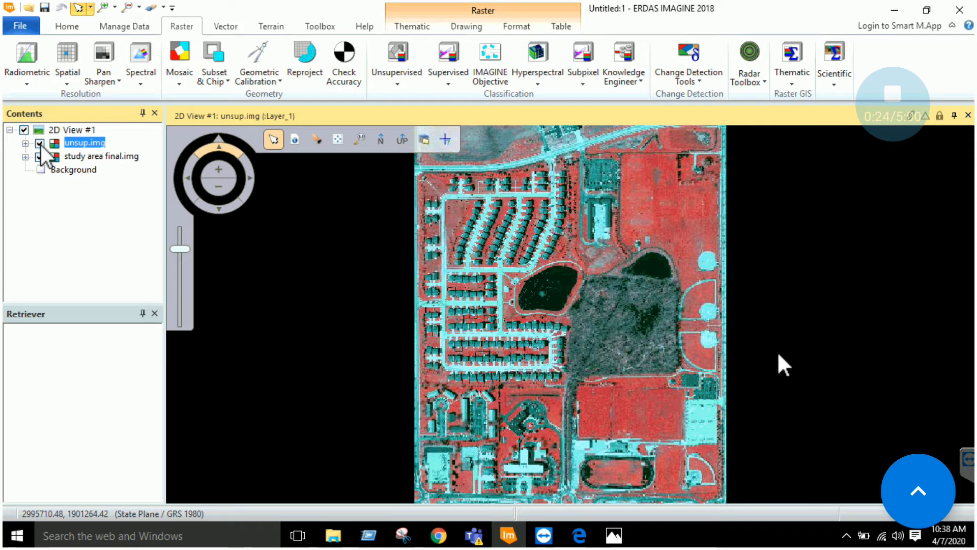
left_click(40, 143)
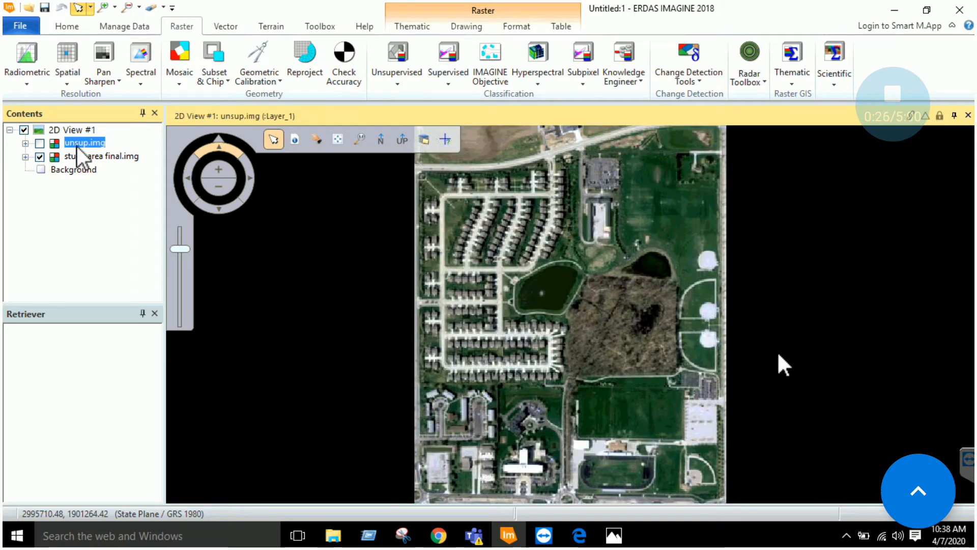
right_click(77, 145)
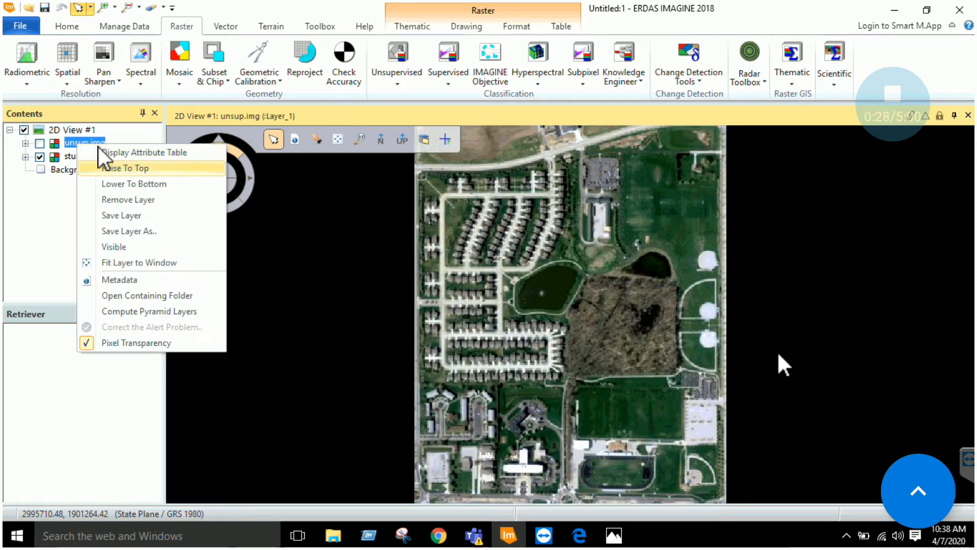
left_click(126, 199)
right_click(123, 142)
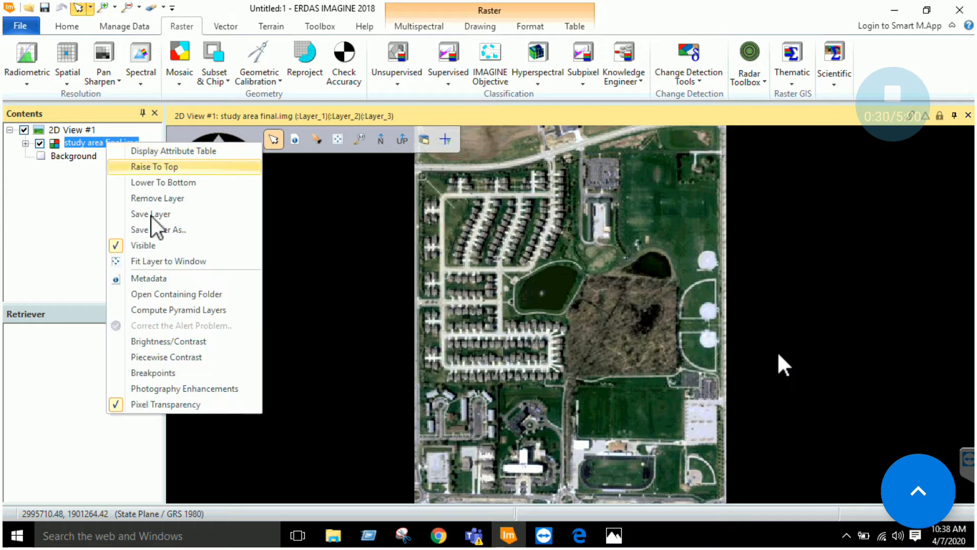
left_click(151, 216)
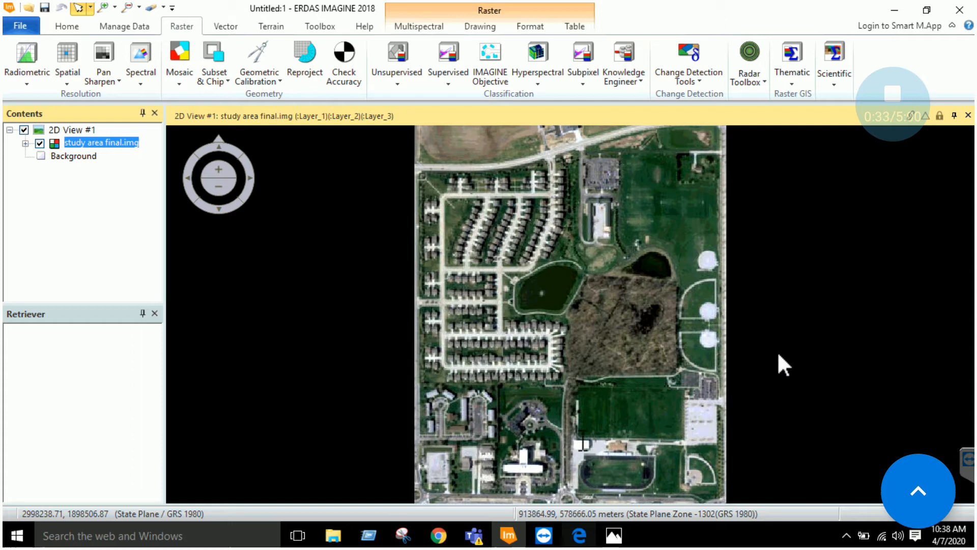
key("alt+Tab")
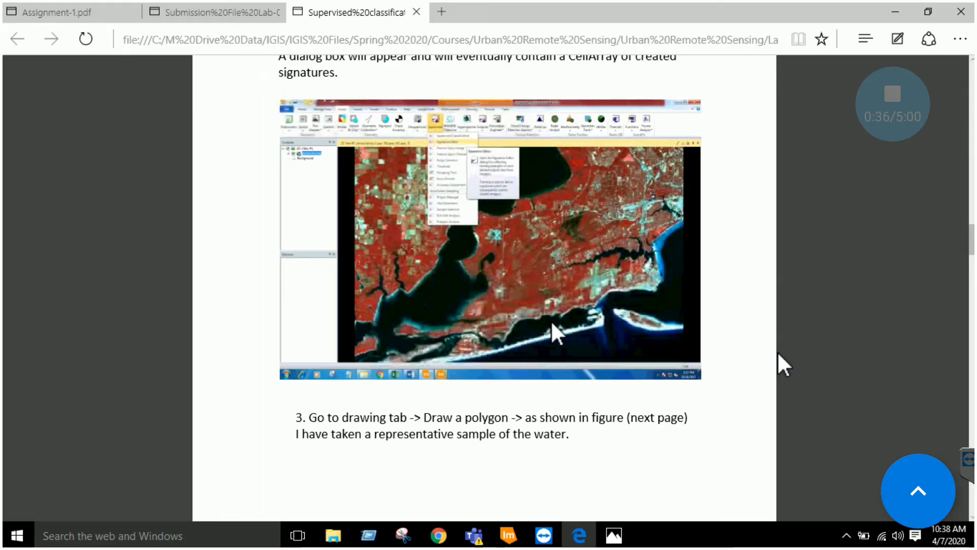
scroll(783, 364, "up", 3)
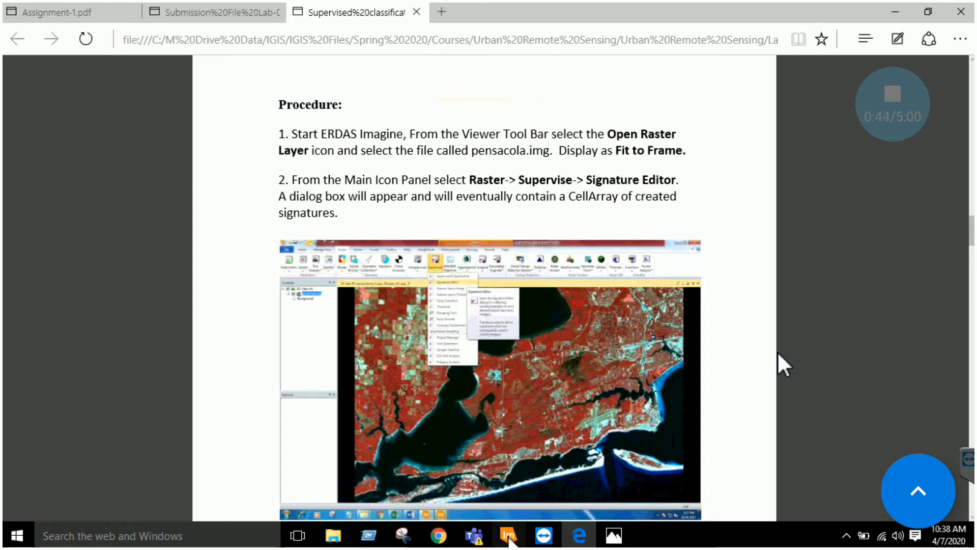
left_click(509, 535)
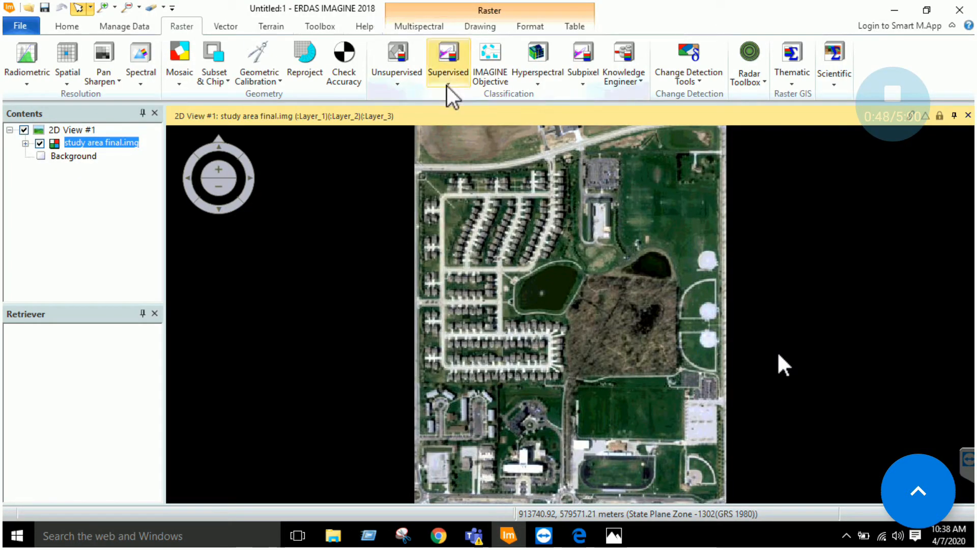
Open the Signature Editor from Raster > Supervised, position it over the image, and bring up the lab PDF
left_click(447, 86)
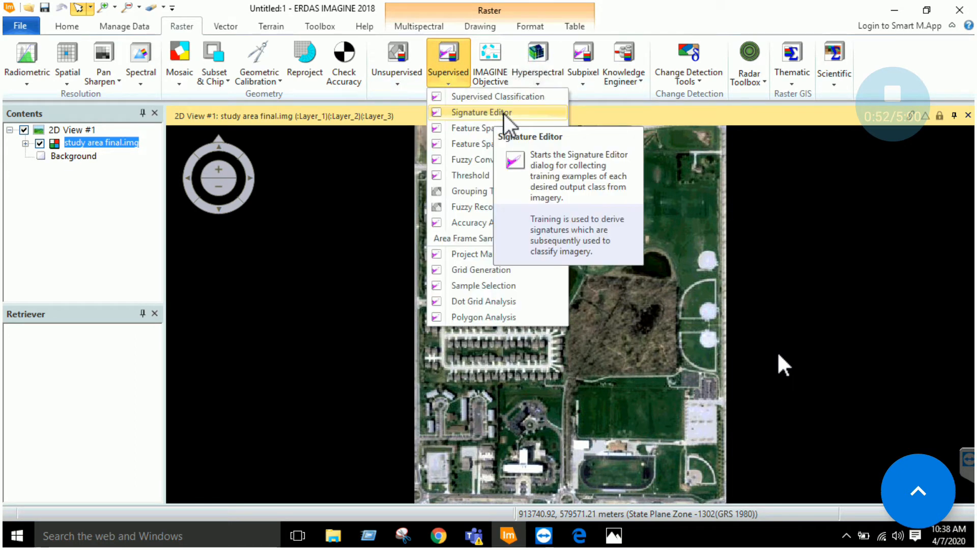
left_click(548, 112)
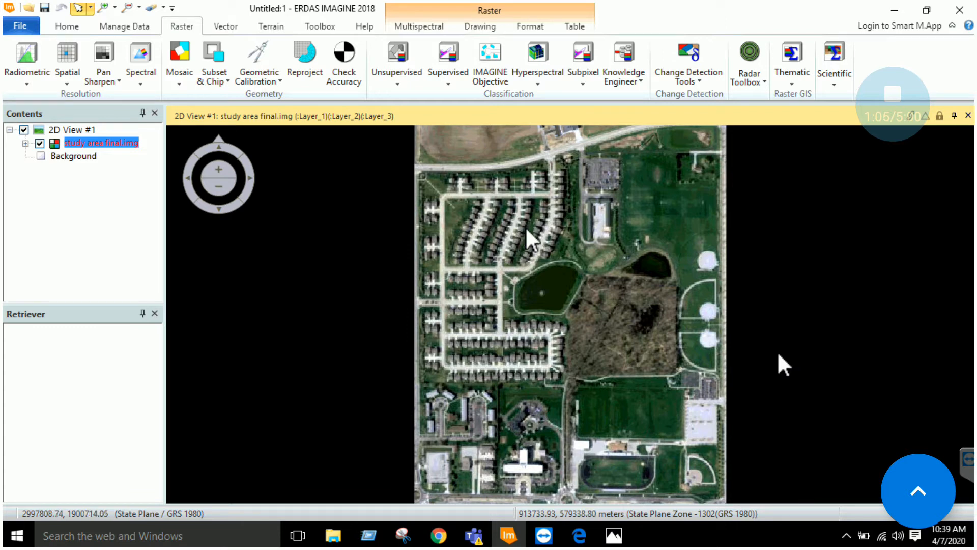
mouse_move(243, 294)
left_mouse_down()
mouse_move(304, 300)
mouse_move(832, 213)
left_mouse_up()
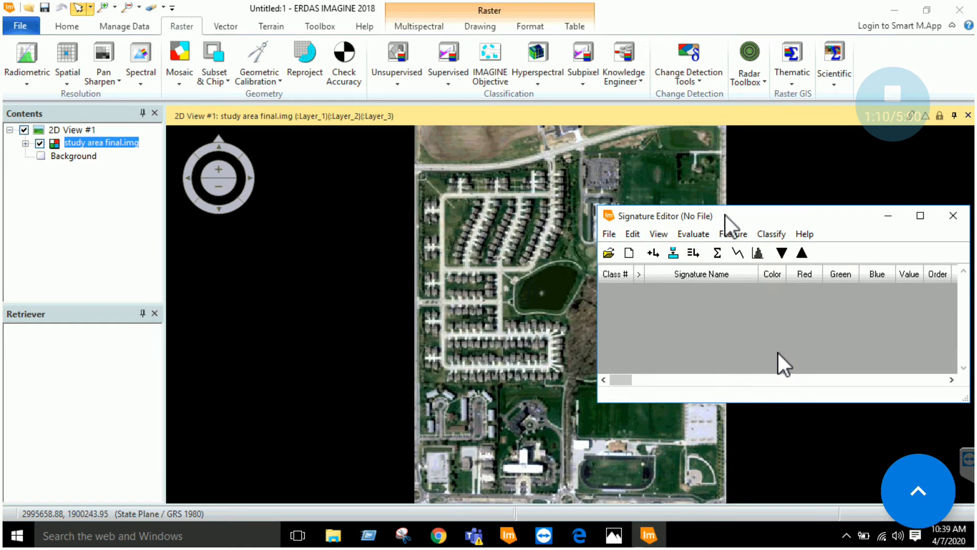
left_click_drag(742, 226, 724, 224)
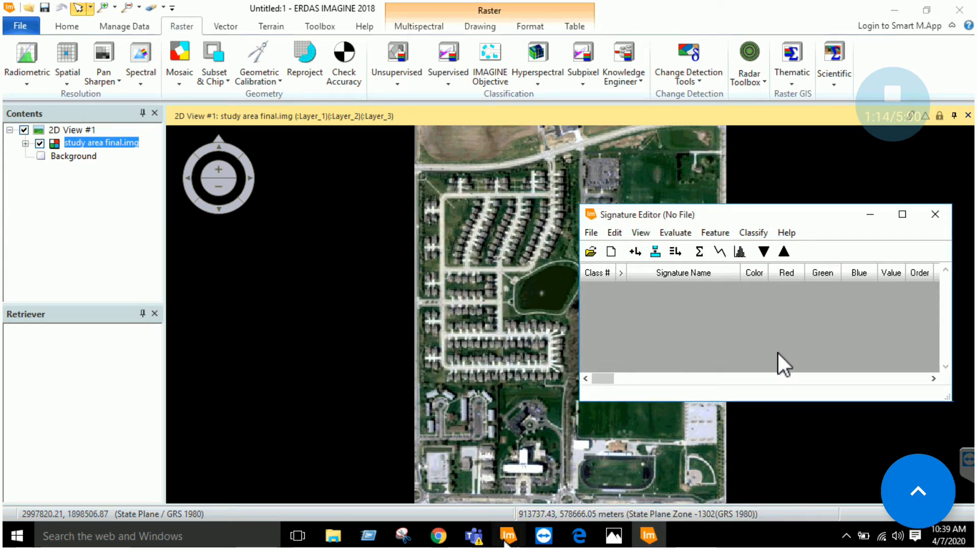
left_click(578, 538)
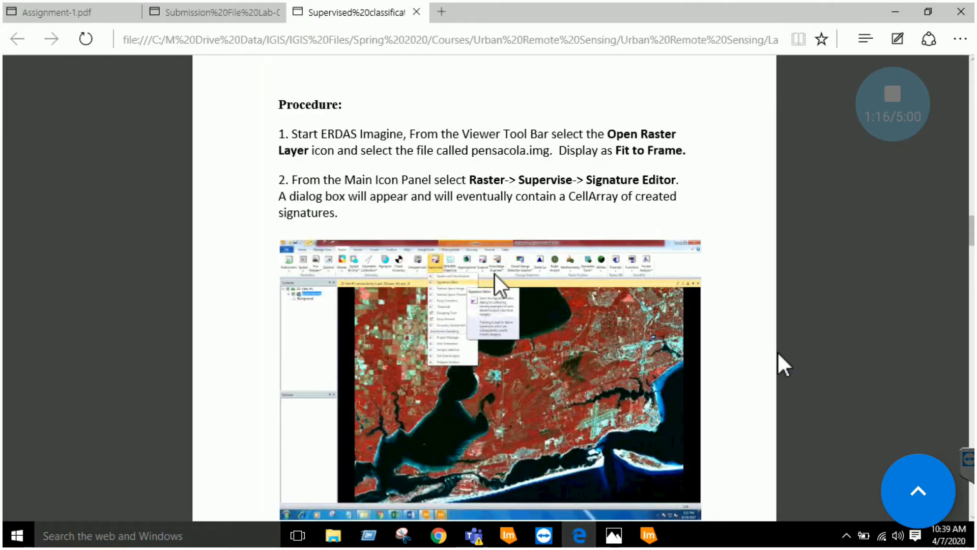
Read the PDF's polygon-sampling steps 3–4, then move ERDAS's Signature Editor to the lower left
scroll(499, 277, "down", 3)
scroll(498, 277, "down", 3)
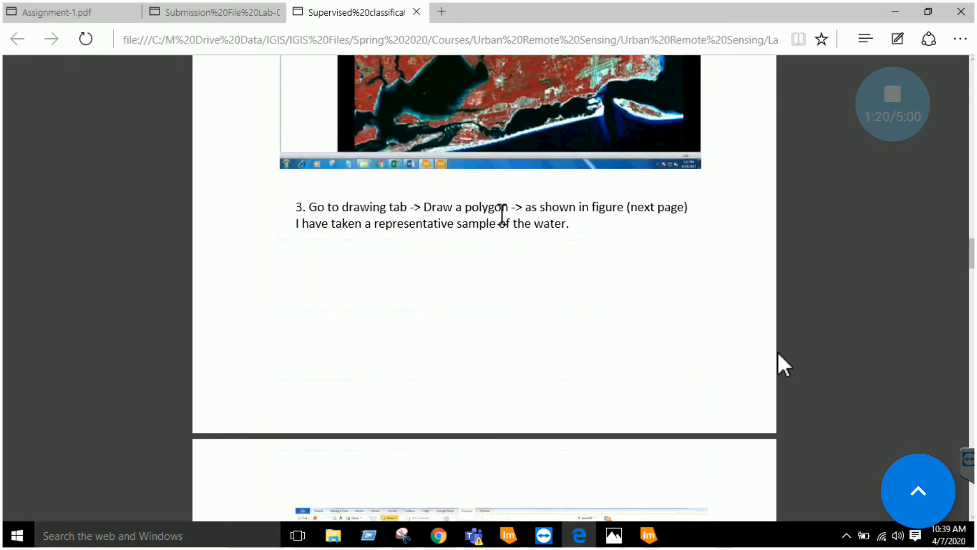
scroll(544, 266, "down", 6)
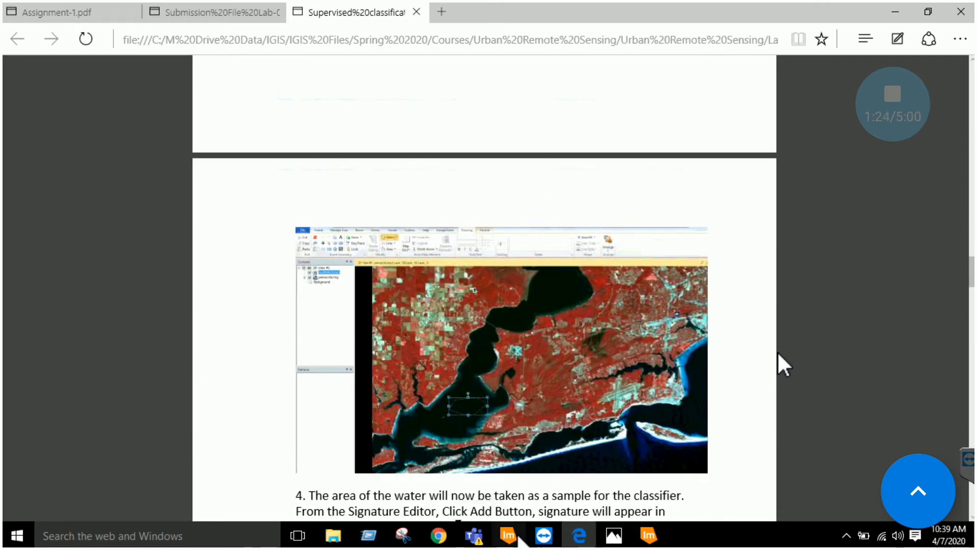
left_click(517, 536)
left_click(647, 534)
left_click_drag(655, 216, 110, 257)
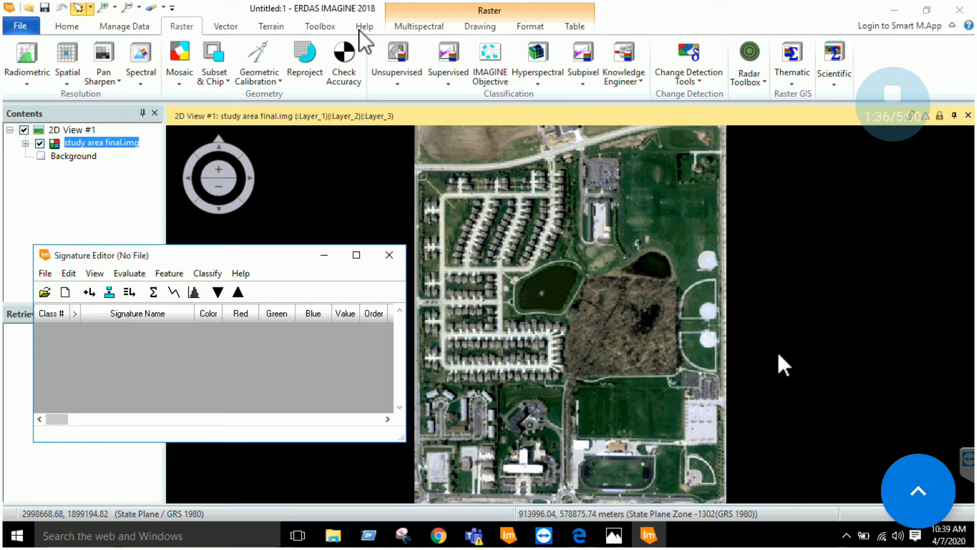
Zoom into the neighbourhood and outline the first house roof with a polygon AOI
left_click(489, 27)
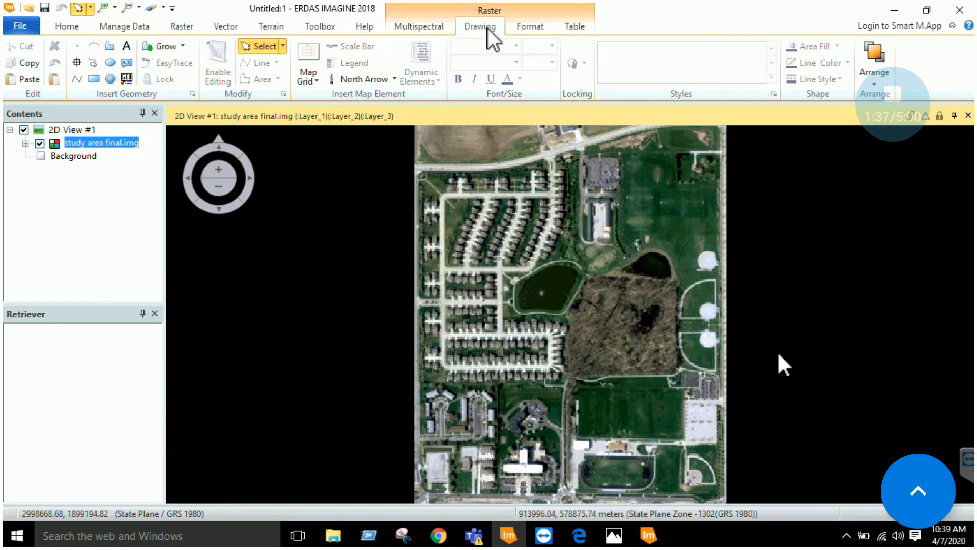
left_click(111, 47)
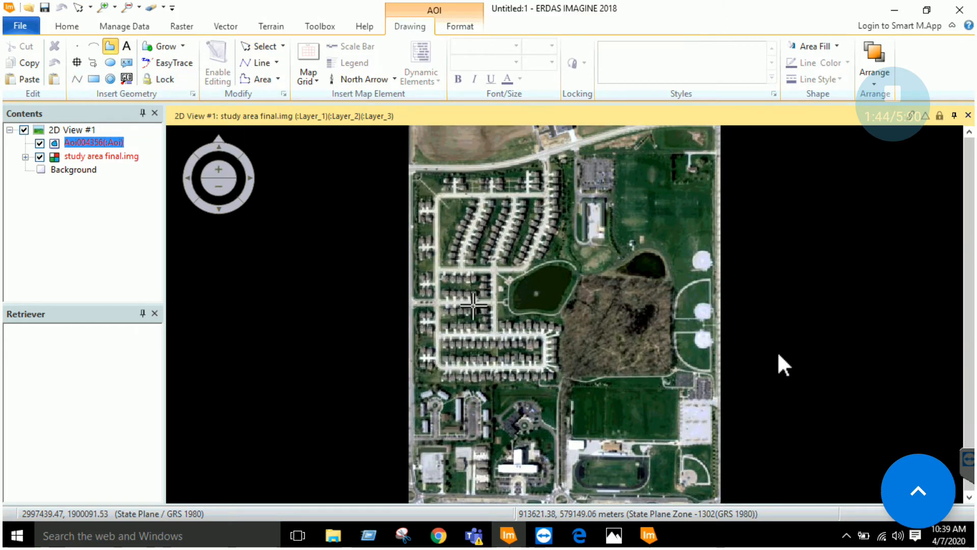
scroll(473, 304, "down", 2)
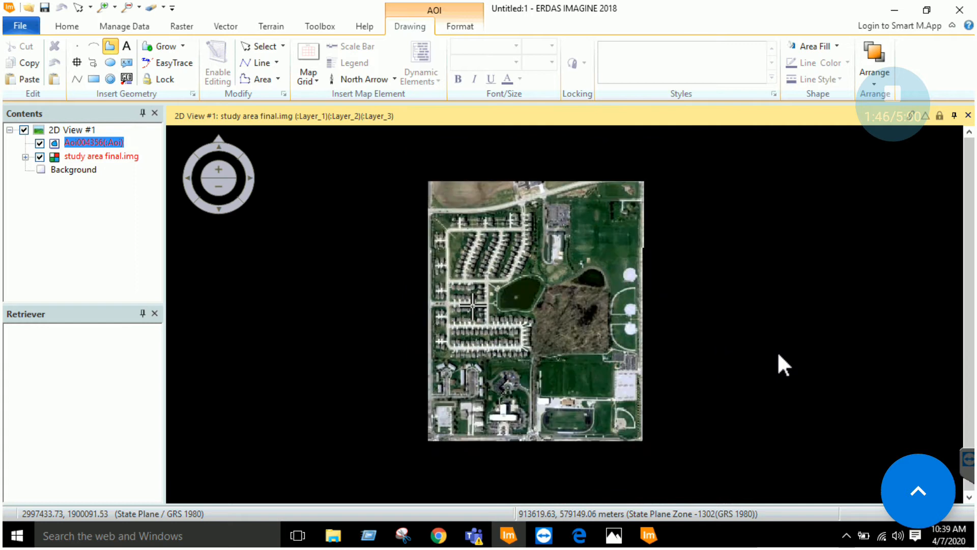
scroll(473, 304, "up", 2)
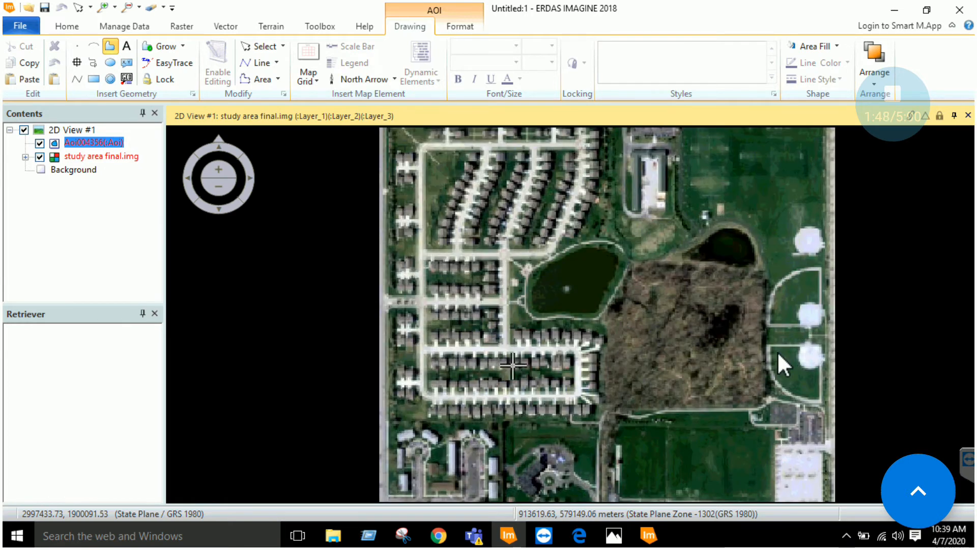
scroll(513, 365, "up", 3)
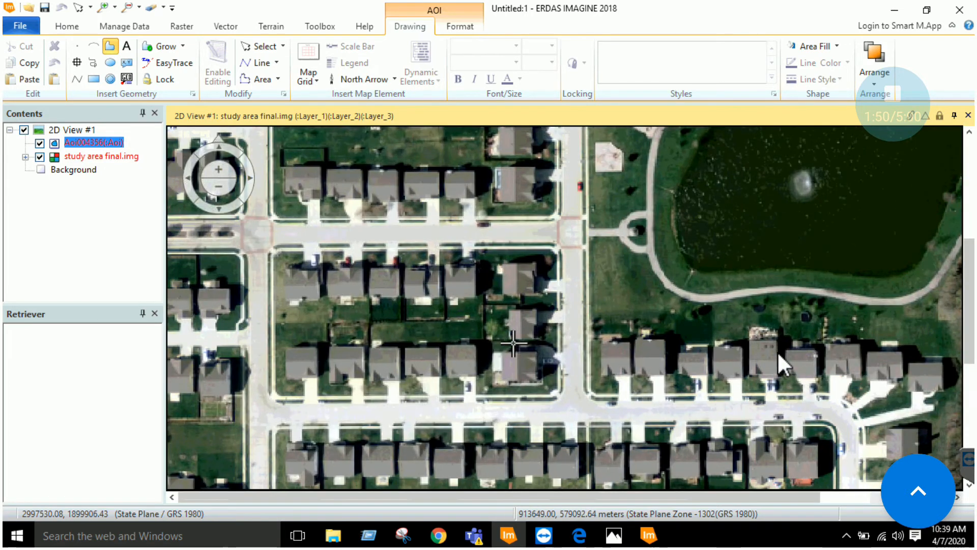
scroll(545, 344, "up", 1)
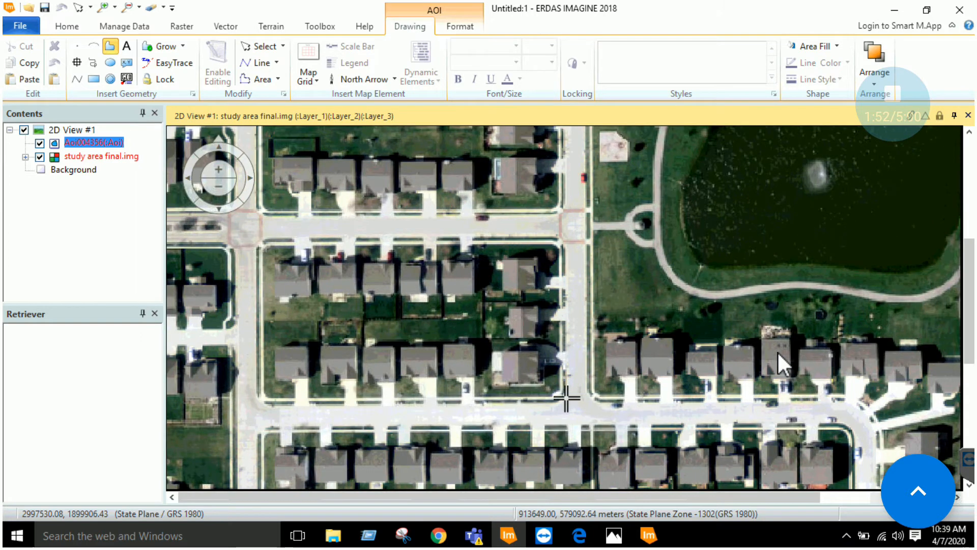
double_click(511, 398)
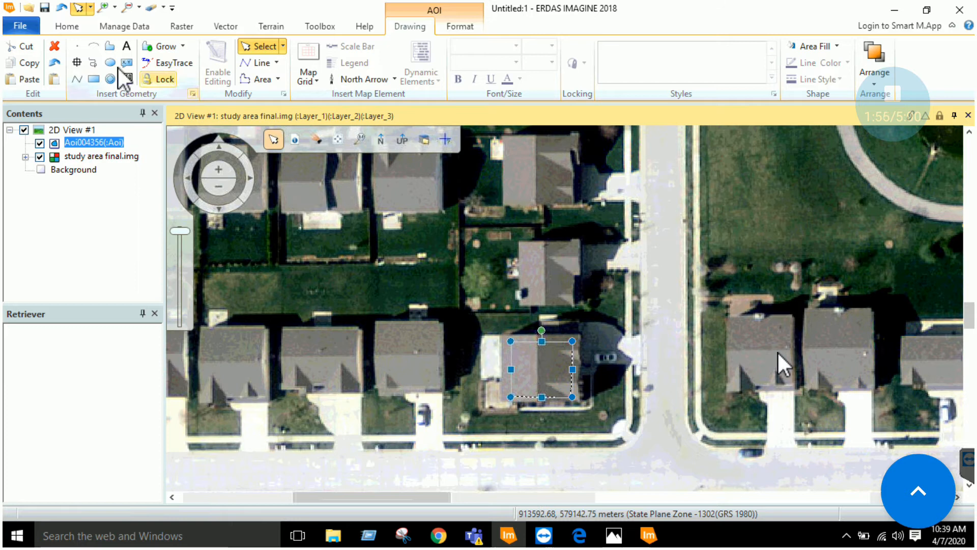
Outline two more house roofs, including the upper house, with polygon AOIs
left_click(110, 46)
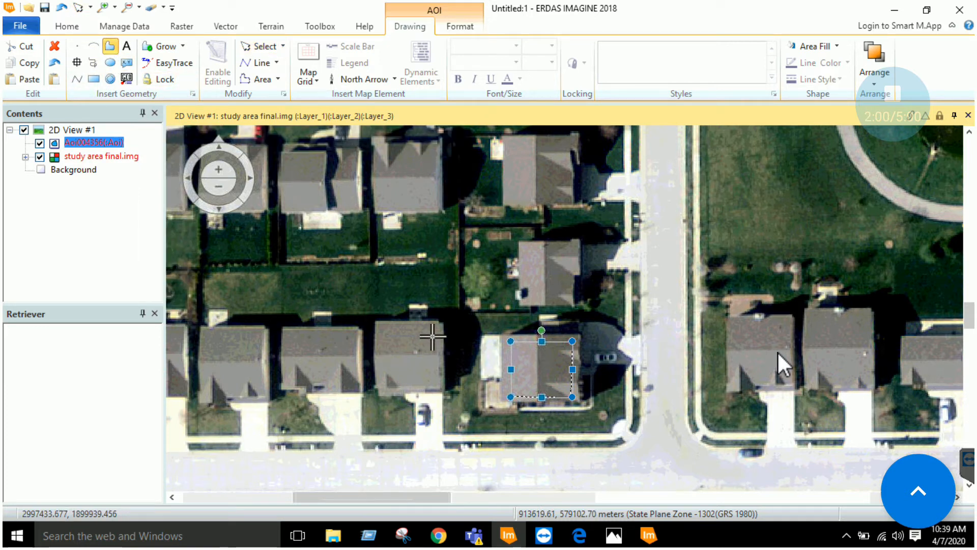
left_click(434, 354)
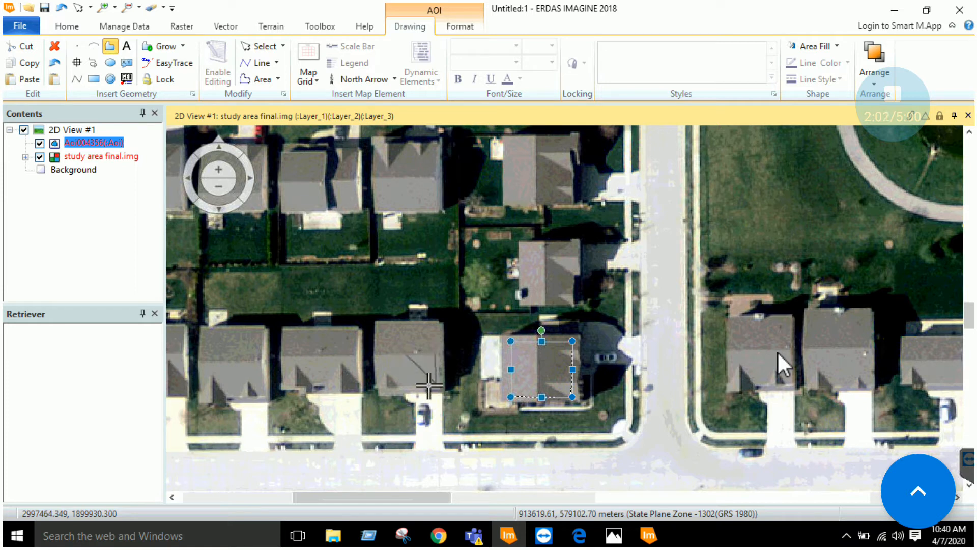
left_click(417, 384)
left_click(386, 380)
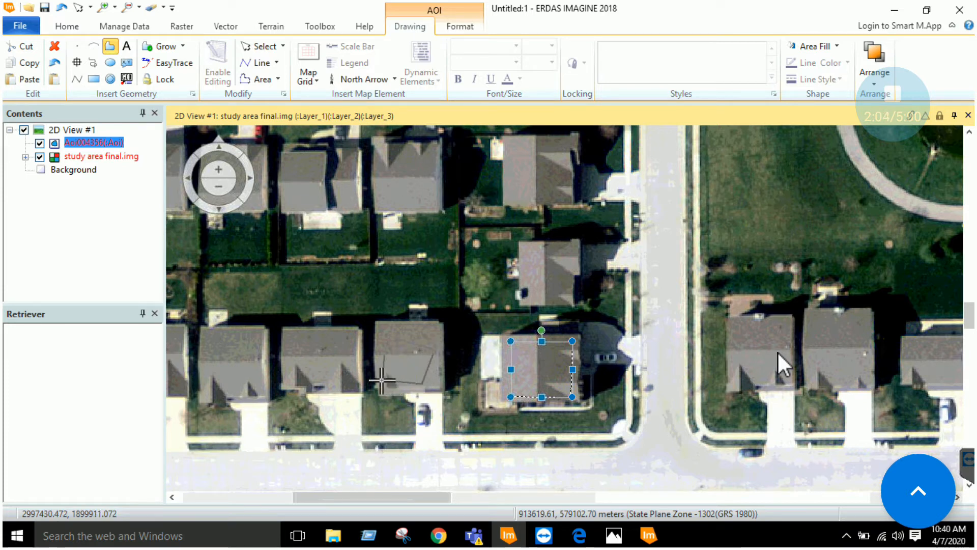
double_click(385, 337)
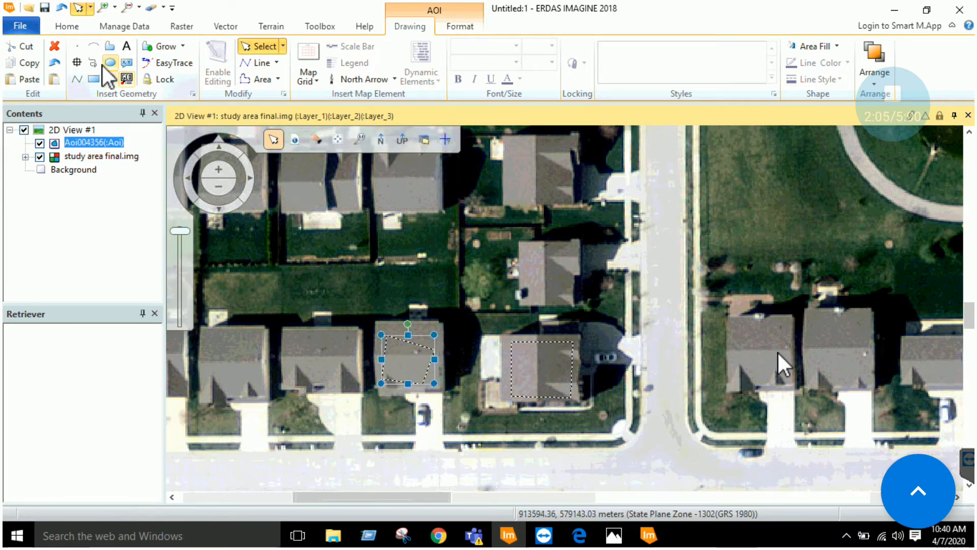
left_click(108, 48)
scroll(796, 369, "up", 1)
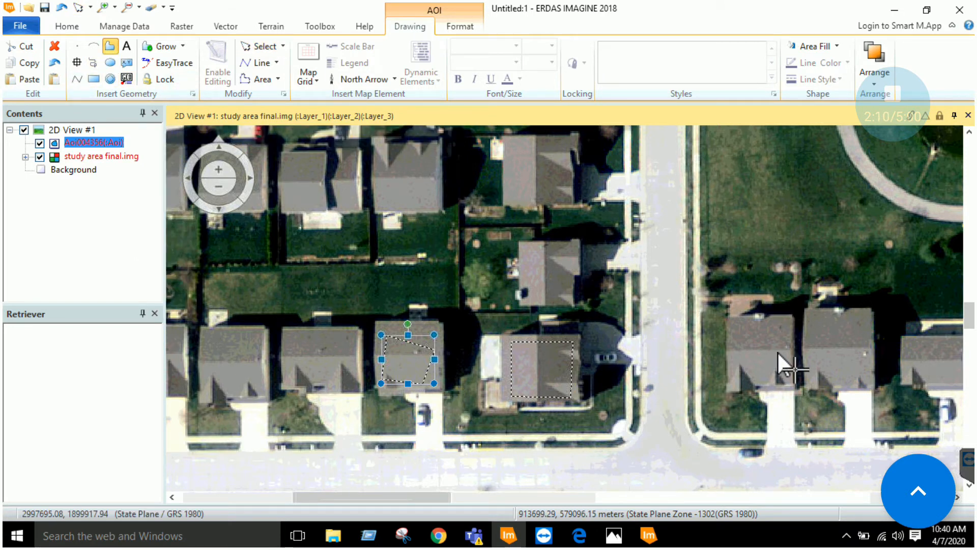
scroll(788, 364, "up", 2)
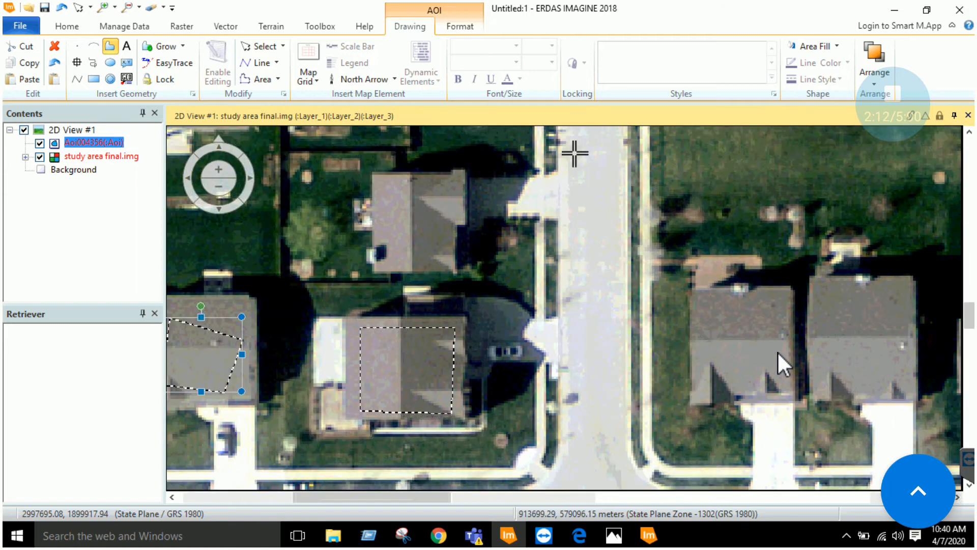
scroll(788, 364, "down", 5)
double_click(553, 168)
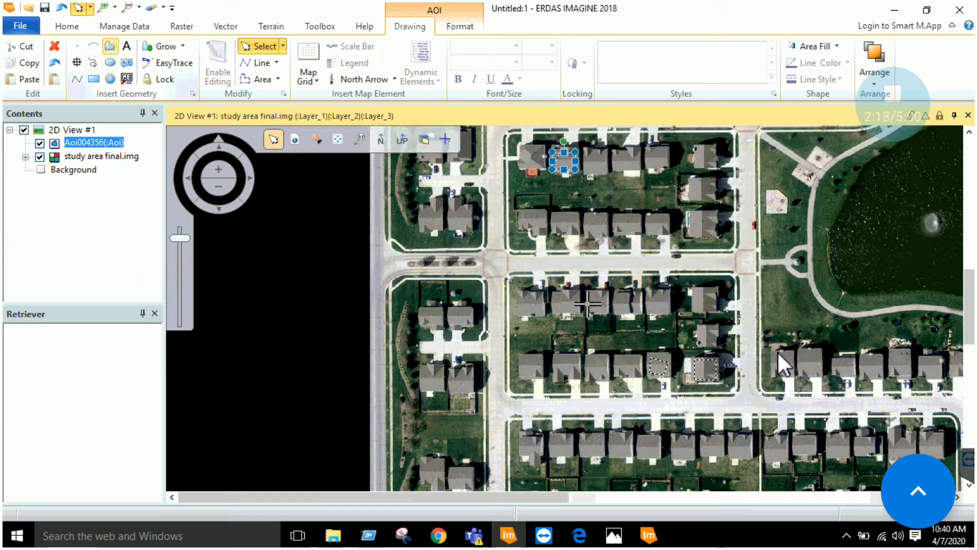
Pan to another house in the neighbourhood and outline its roof with a rectangle AOI
left_click(110, 46)
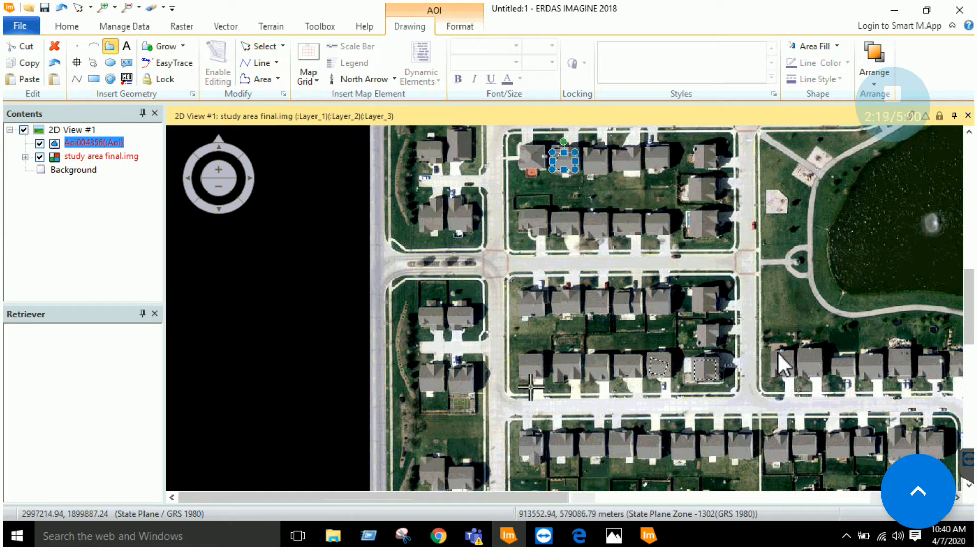
scroll(531, 388, "down", 3)
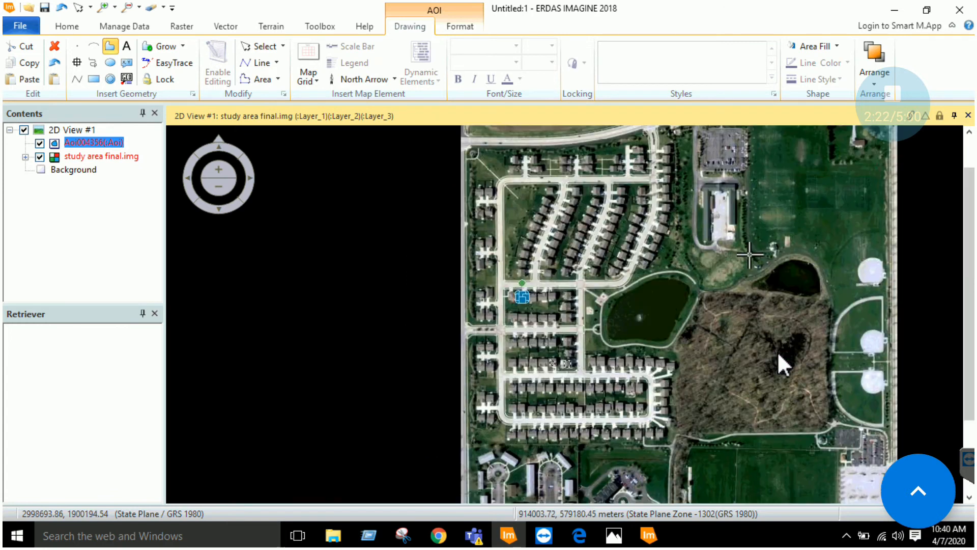
left_click_drag(750, 255, 727, 189)
left_click_drag(605, 371, 629, 320)
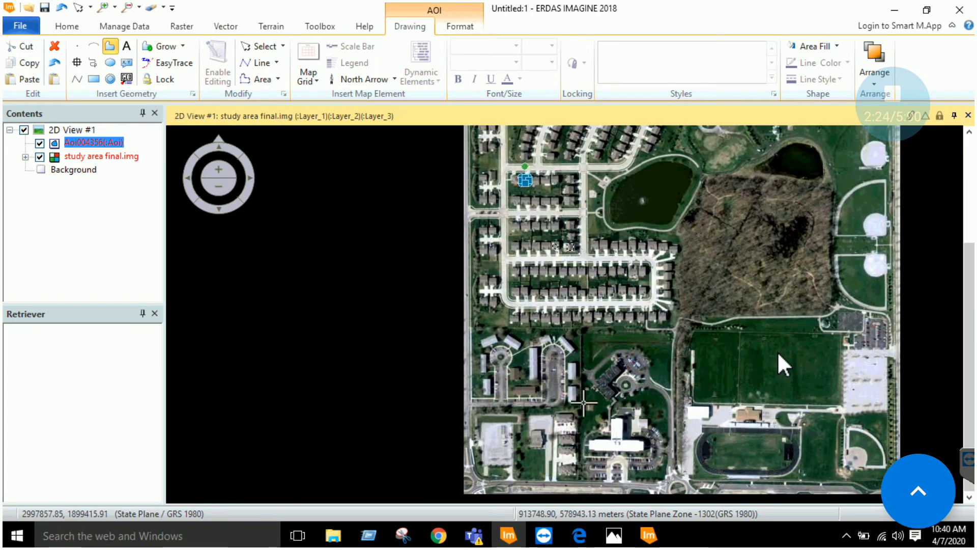
mouse_move(627, 363)
left_mouse_down()
mouse_move(631, 378)
mouse_move(634, 359)
left_mouse_up()
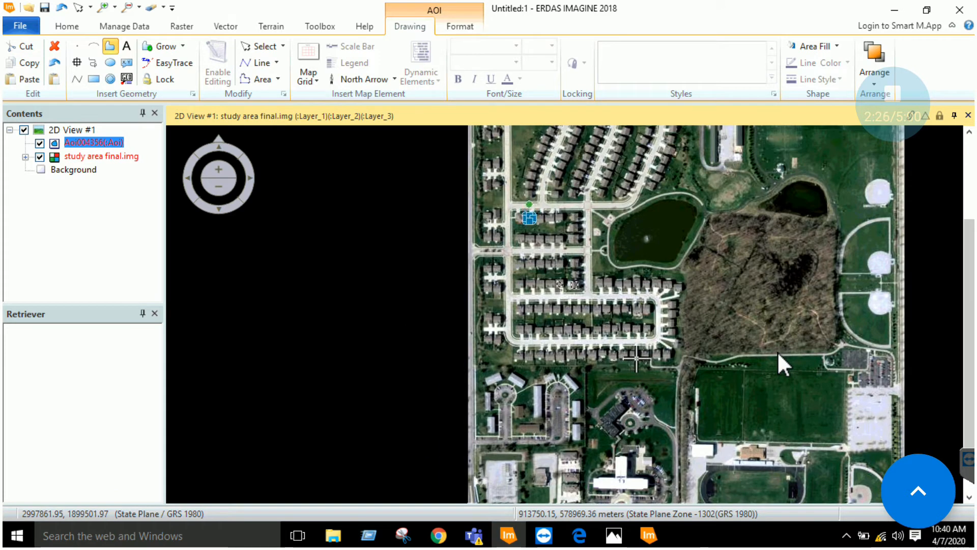
scroll(637, 358, "up", 1)
scroll(637, 359, "up", 5)
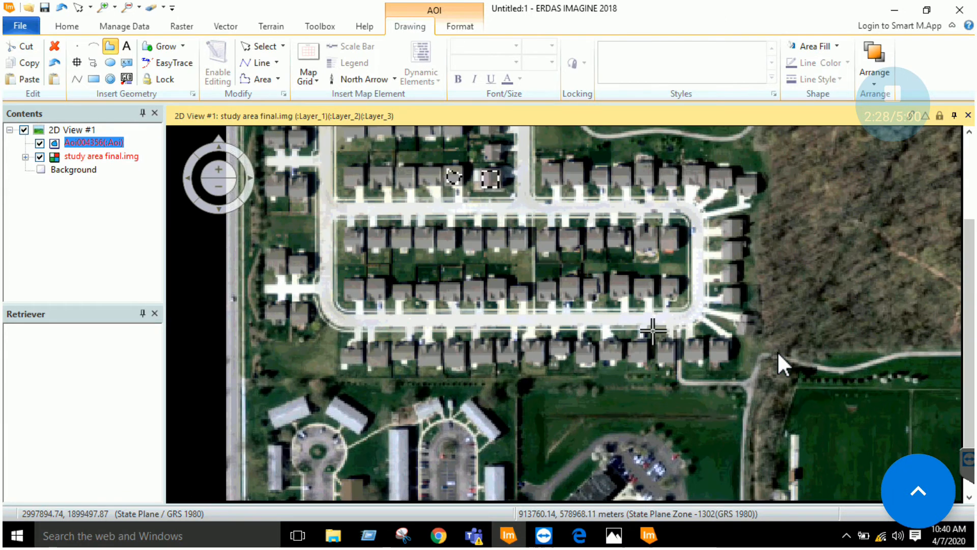
left_click_drag(660, 327, 626, 355)
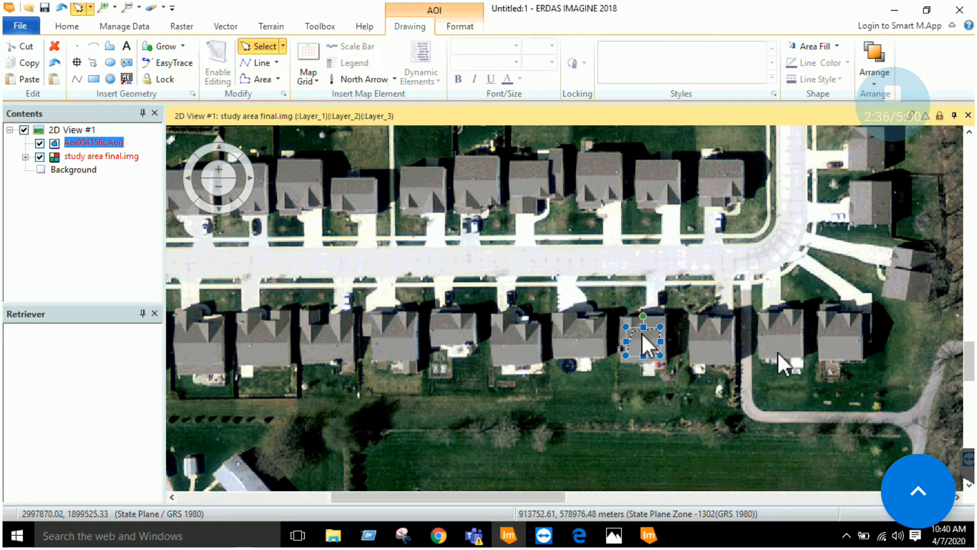
scroll(643, 337, "down", 3)
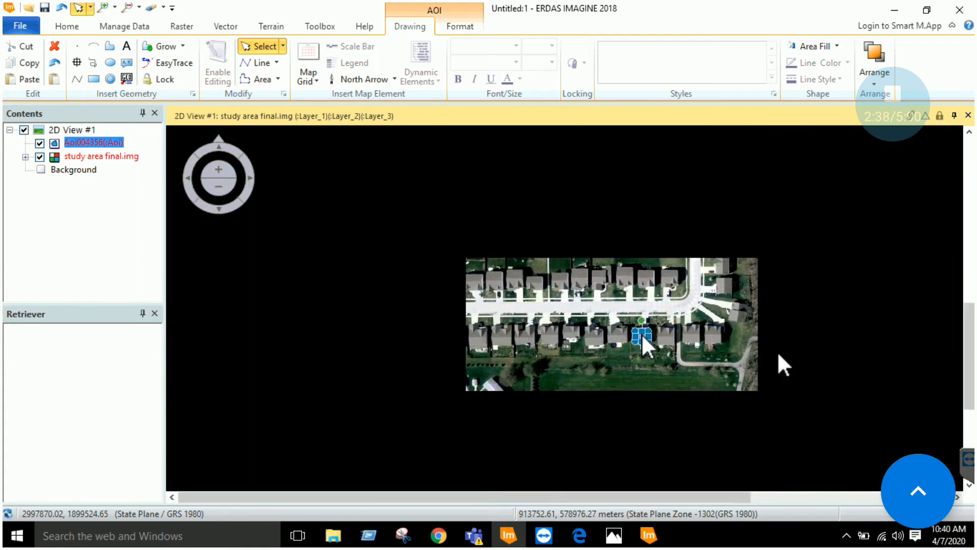
scroll(643, 337, "down", 2)
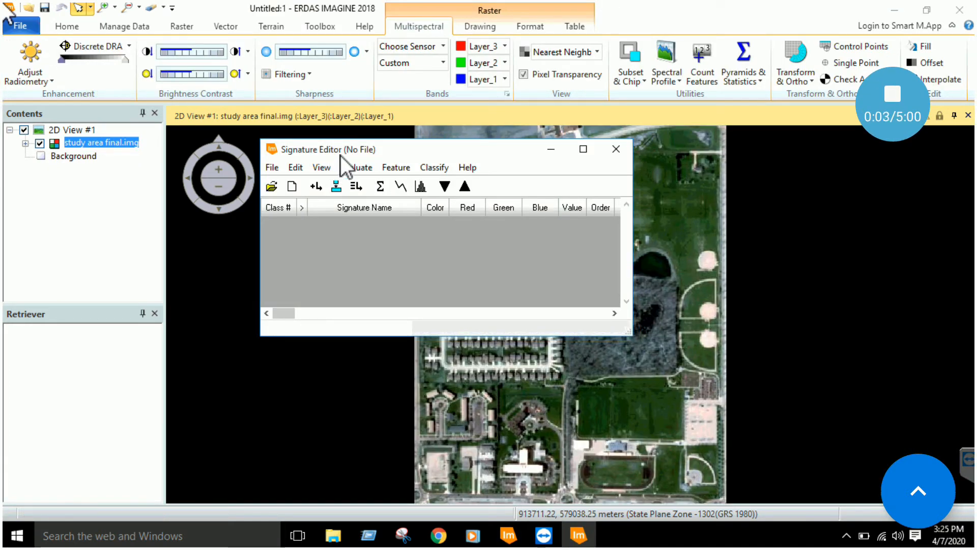
Nudge the Signature Editor window right and look through its File and other menus
left_click_drag(392, 152, 414, 143)
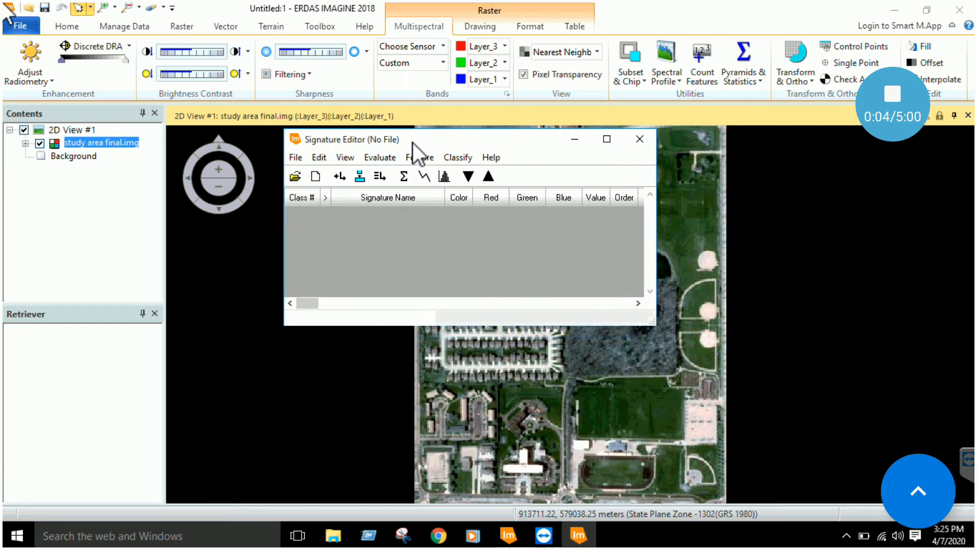
left_click(297, 158)
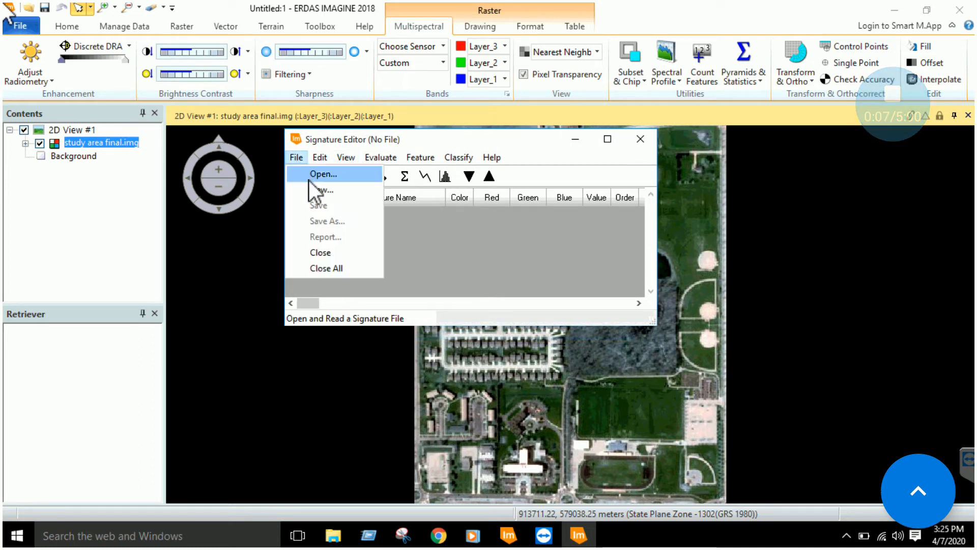
mouse_move(319, 158)
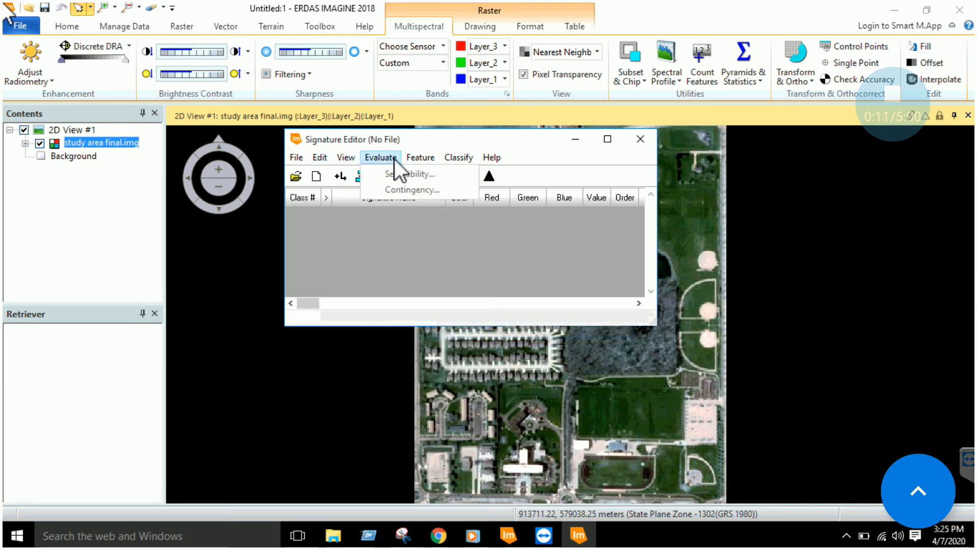
mouse_move(428, 158)
left_click(444, 137)
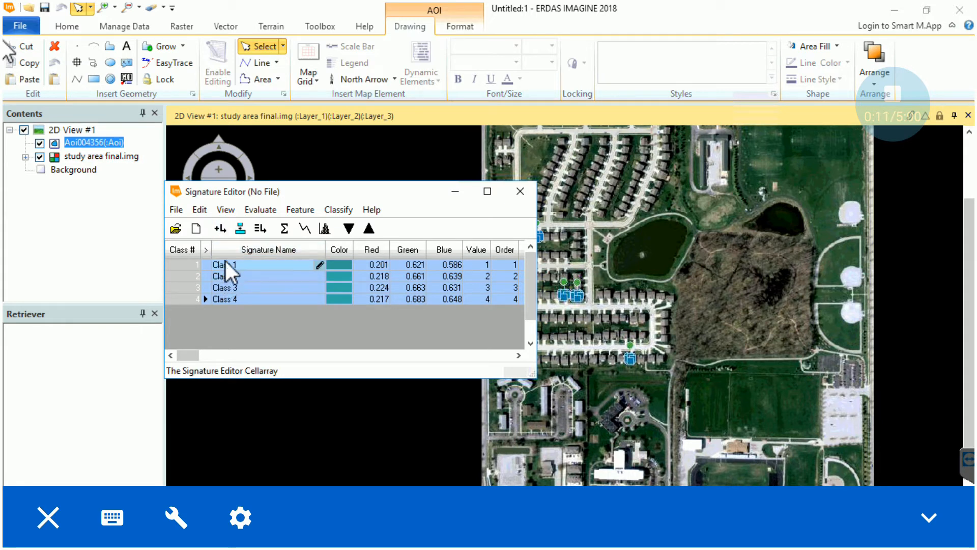
Merge the four signatures, delete the originals, and rename the merged Class 5 to ResedentialUnit
left_click(261, 228)
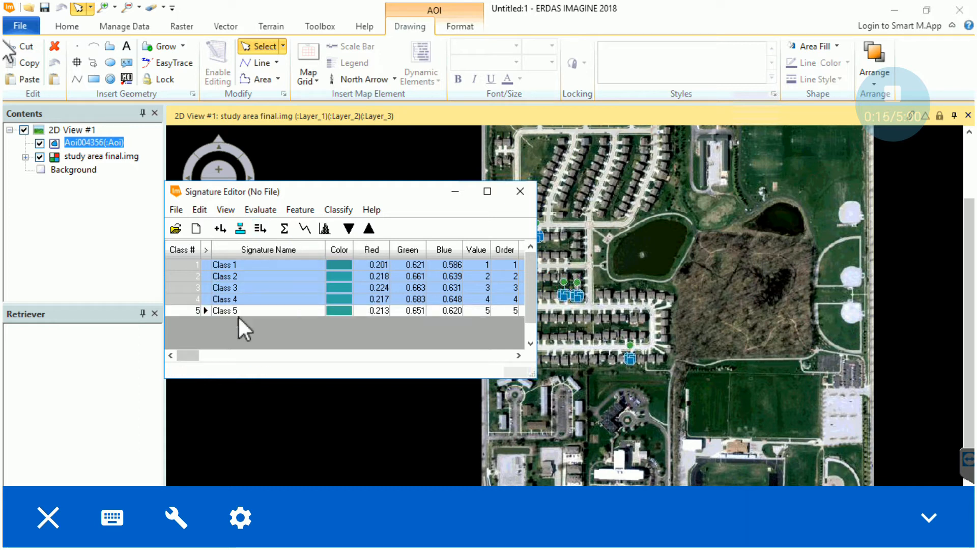
right_click(191, 274)
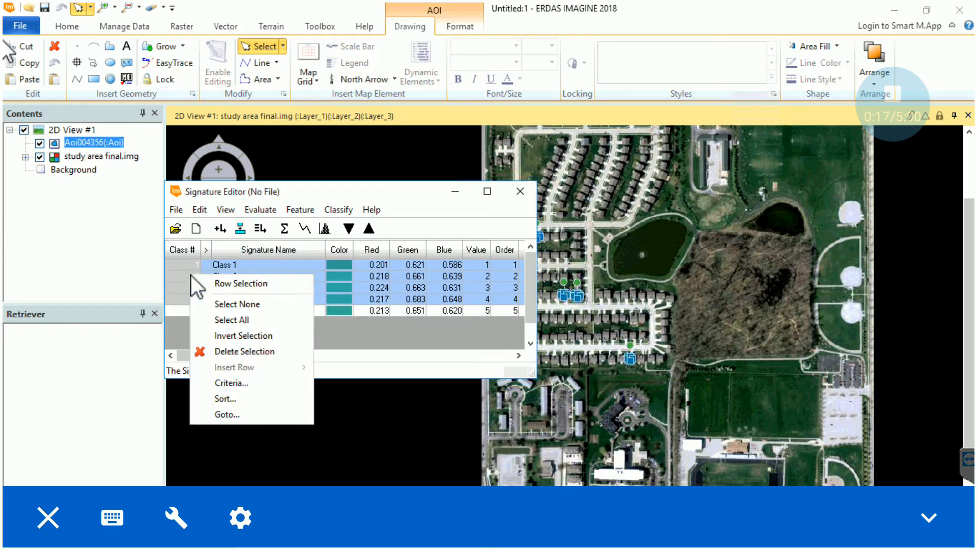
left_click(232, 351)
left_click(243, 268)
left_click(243, 267)
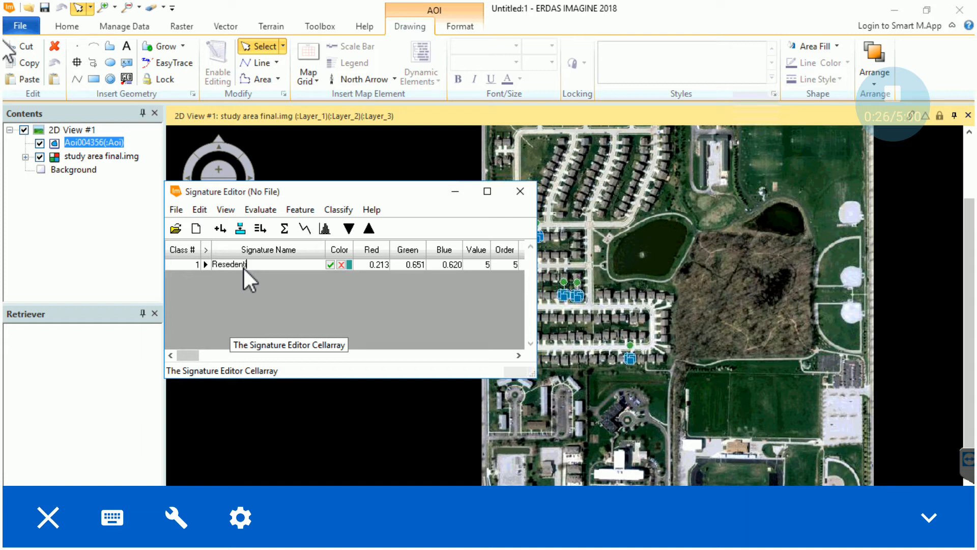
type("ResedentialUnit")
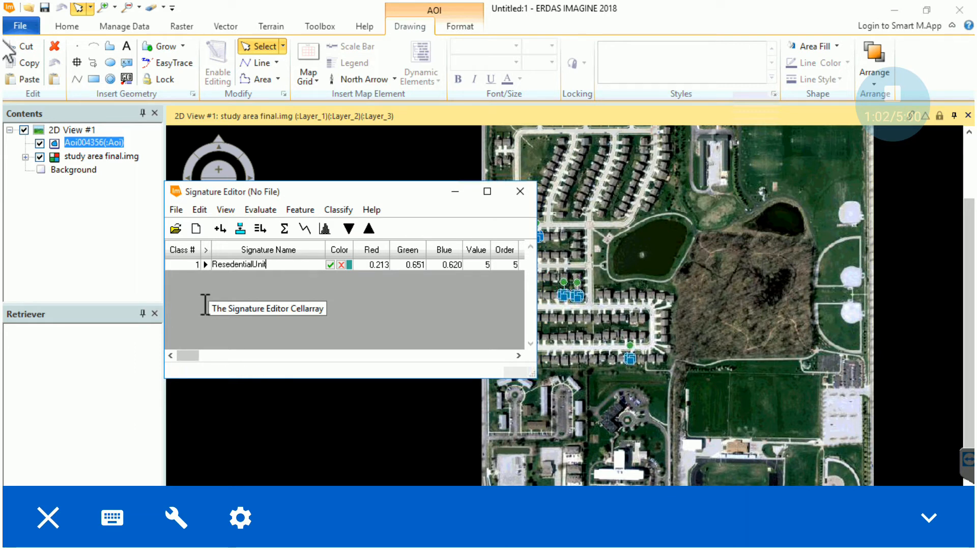
Move the Signature Editor to the left and select the Polygon AOI tool
left_click_drag(376, 192, 320, 191)
left_click(111, 47)
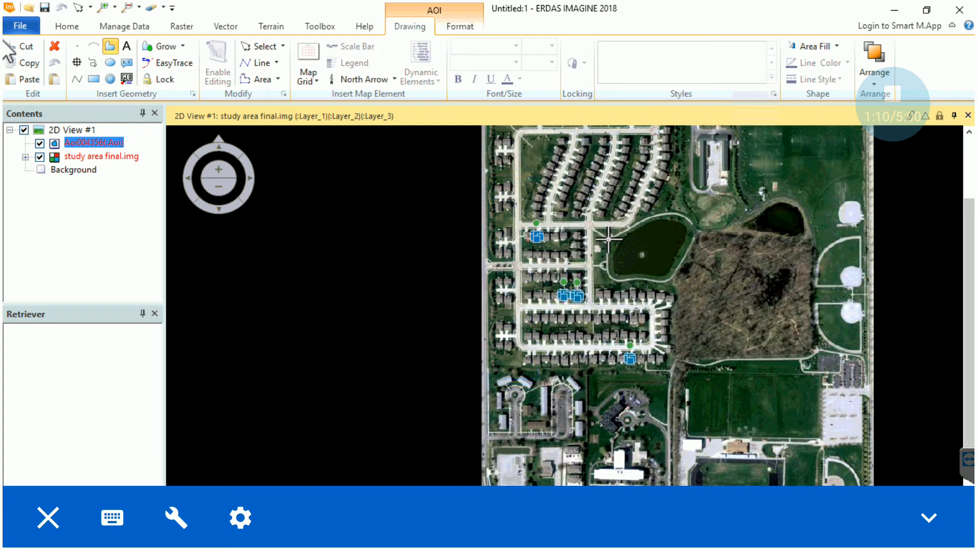
scroll(608, 236, "up", 4)
Close the central road AOI and digitize a thin polygon along the bottom road
left_click(547, 290)
double_click(541, 291)
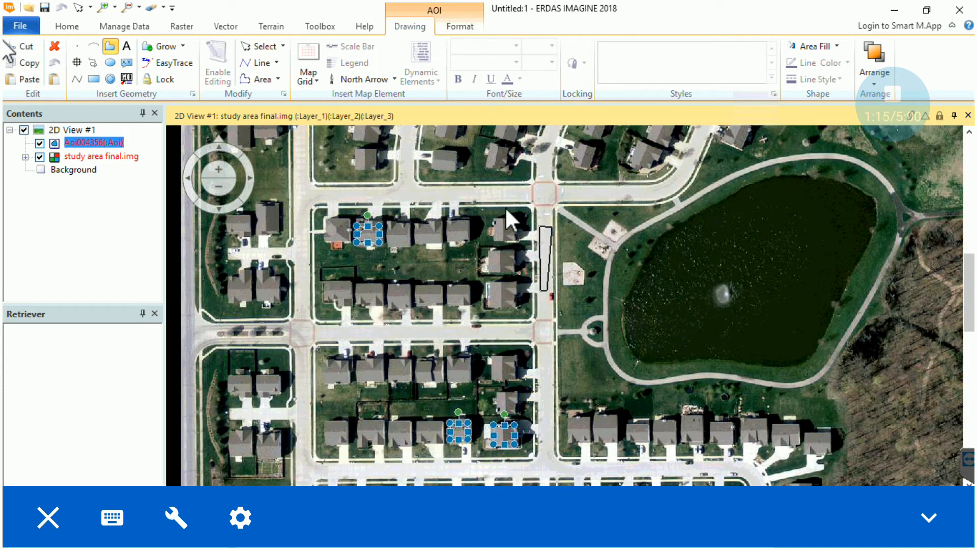
left_click(110, 46)
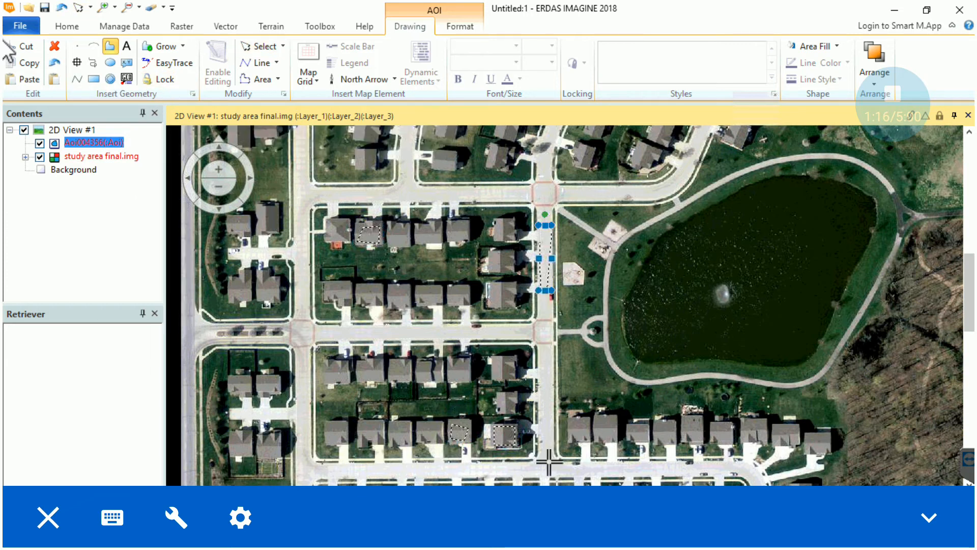
left_click(622, 466)
left_click(623, 473)
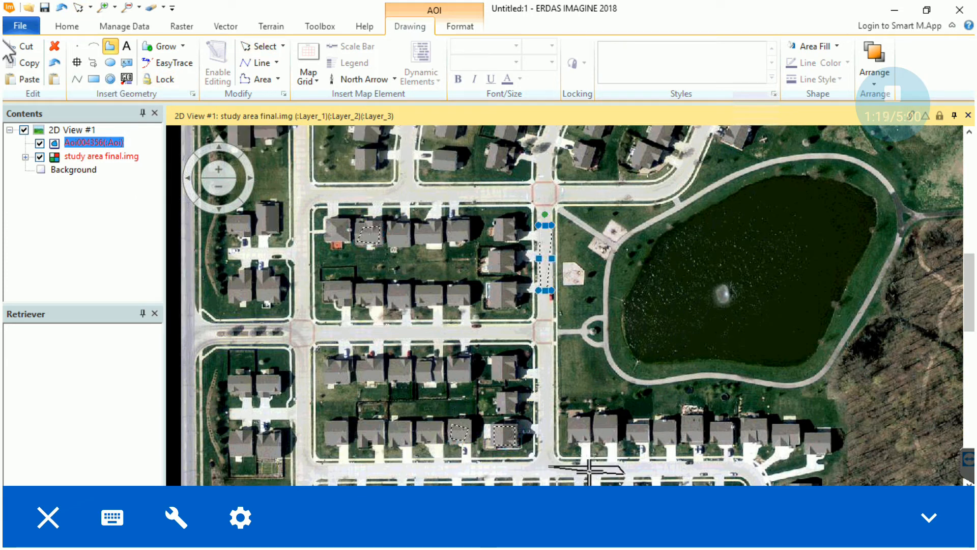
left_click(537, 473)
double_click(538, 466)
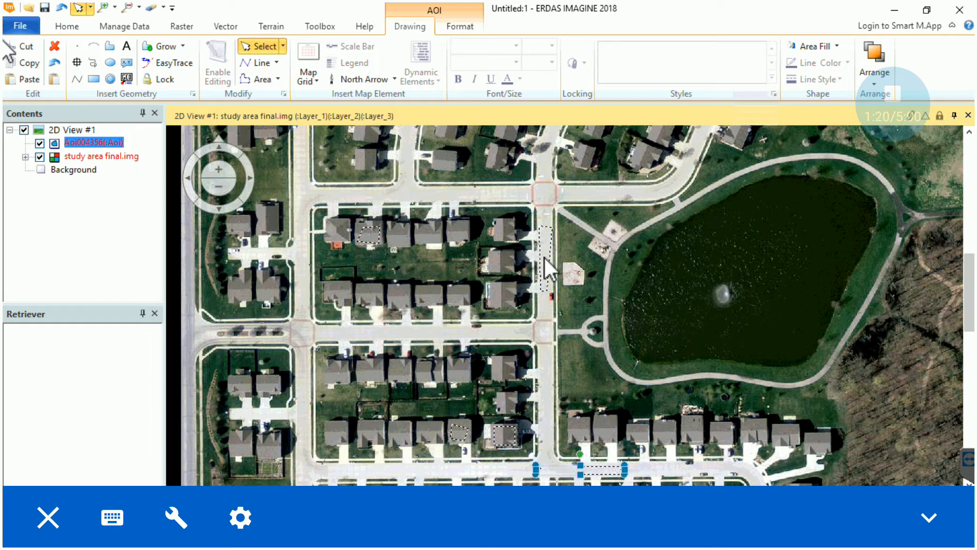
Digitize thin polygon AOIs along the left road and the top road
left_click(112, 47)
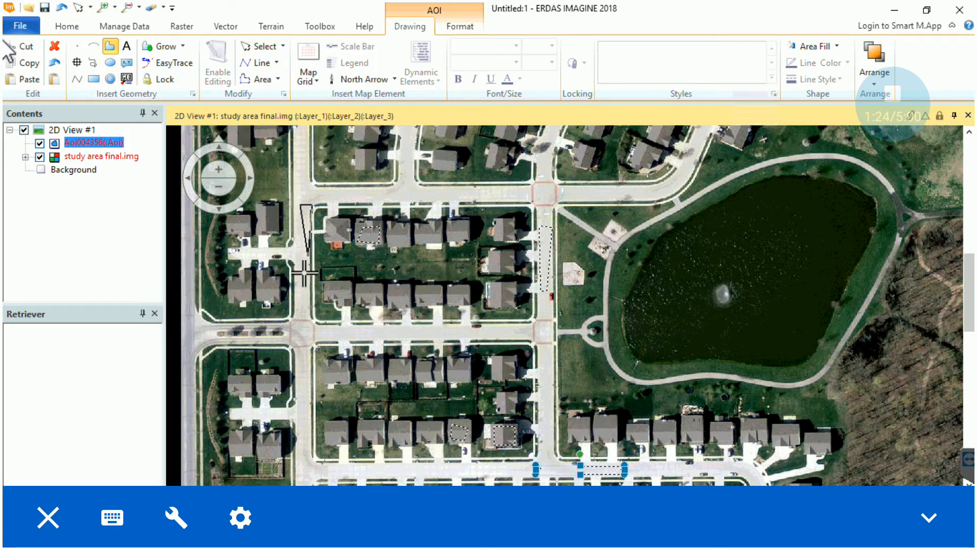
left_click(305, 288)
double_click(299, 312)
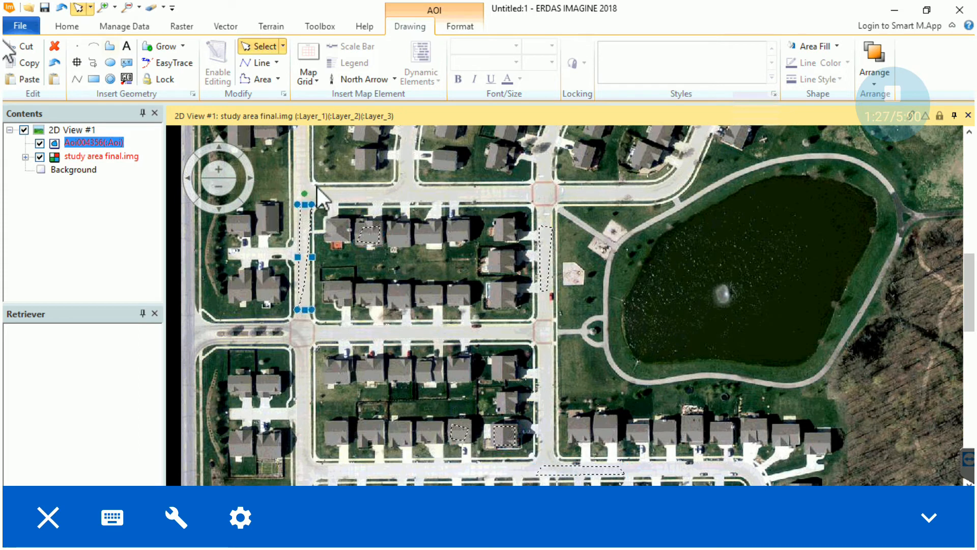
left_click(393, 191)
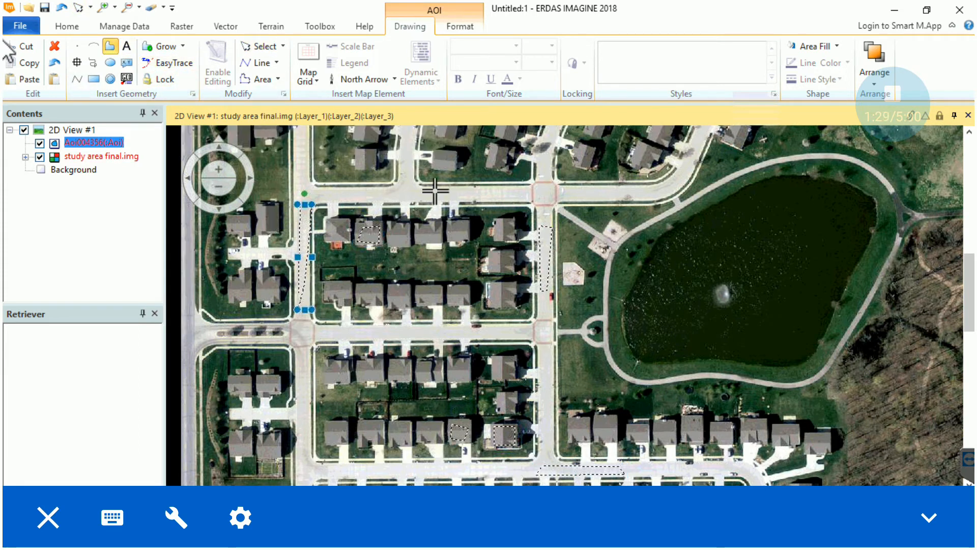
left_click(437, 190)
left_click(435, 199)
double_click(399, 198)
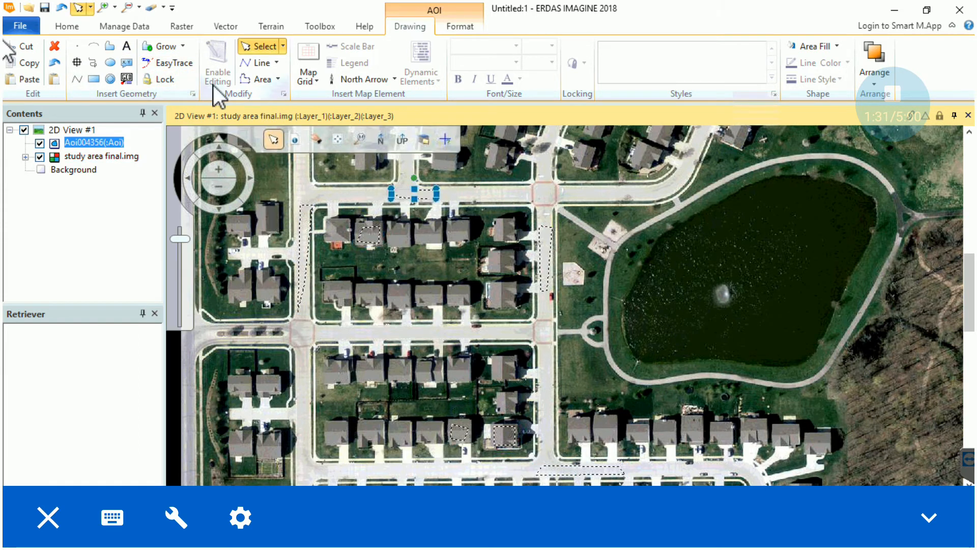
scroll(522, 289, "down", 4)
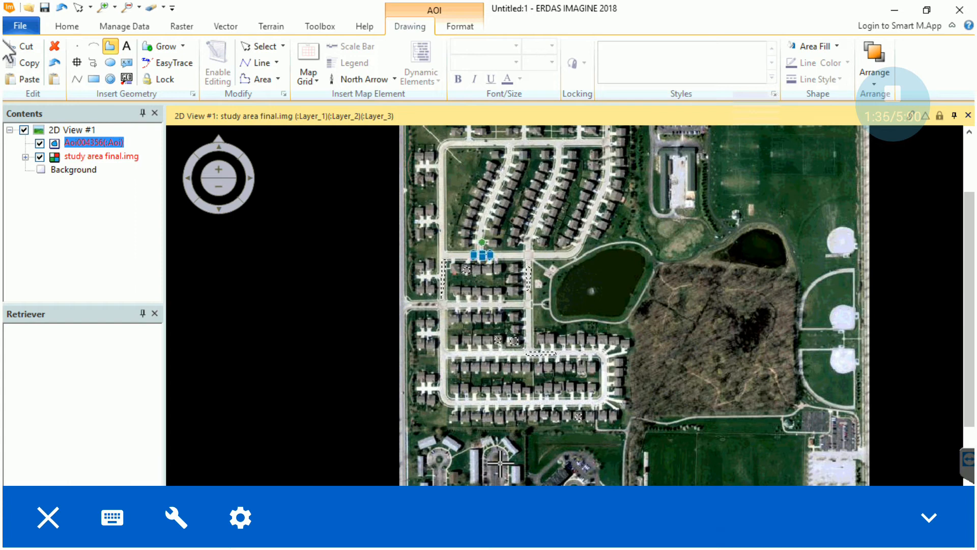
Zoom in and draw a polygon AOI along the apartment parking-lot lane
scroll(512, 432, "up", 4)
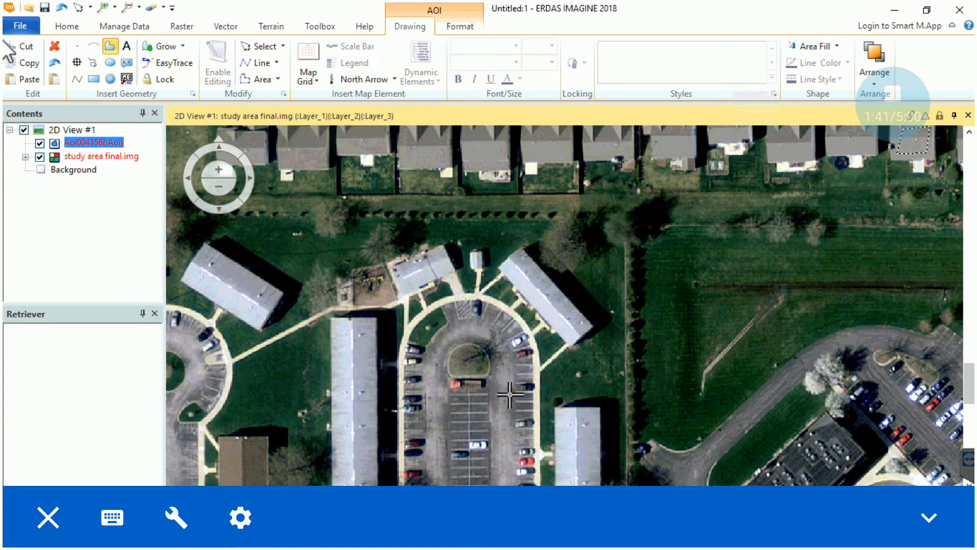
left_click(508, 444)
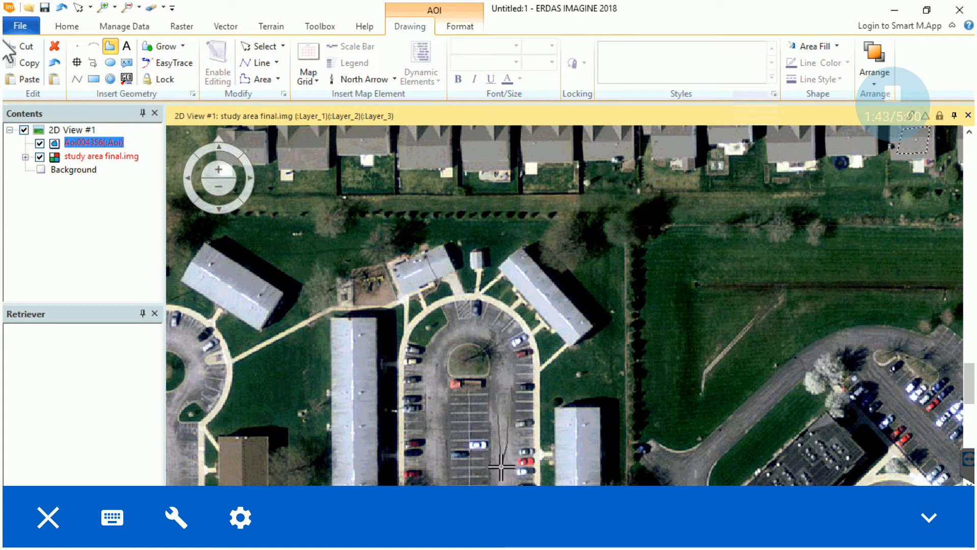
double_click(498, 467)
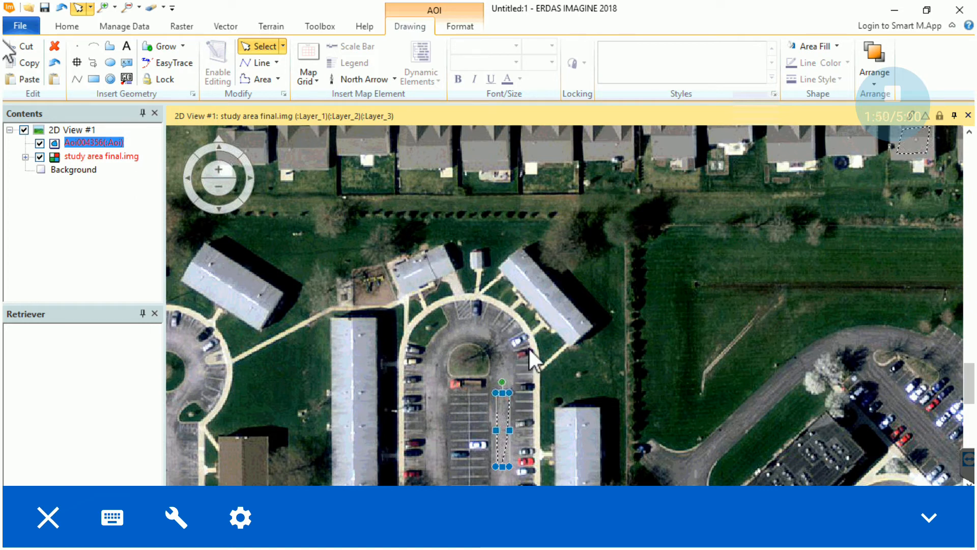
Zoom out, select the top, left and lower road AOIs together, and return to the Signature Editor
scroll(528, 346, "up", 2)
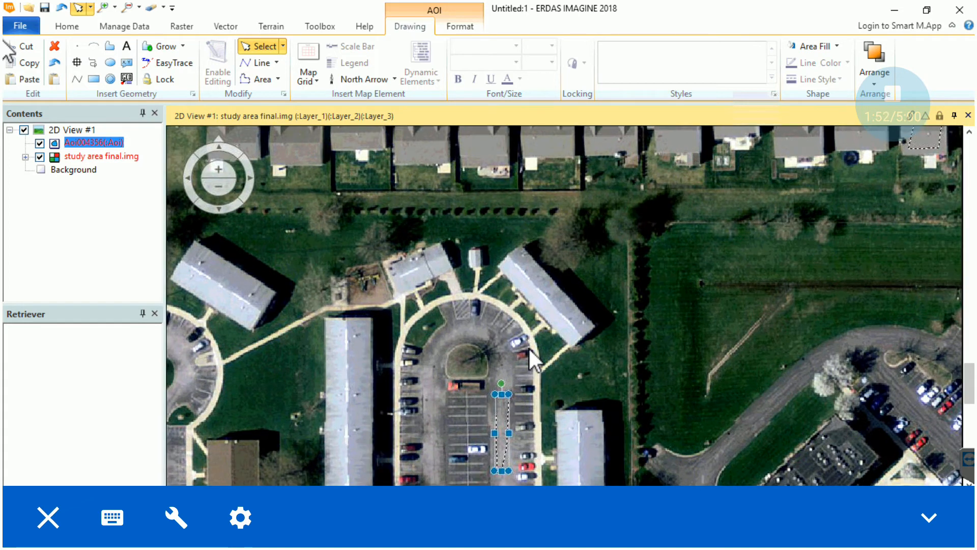
scroll(518, 331, "down", 2)
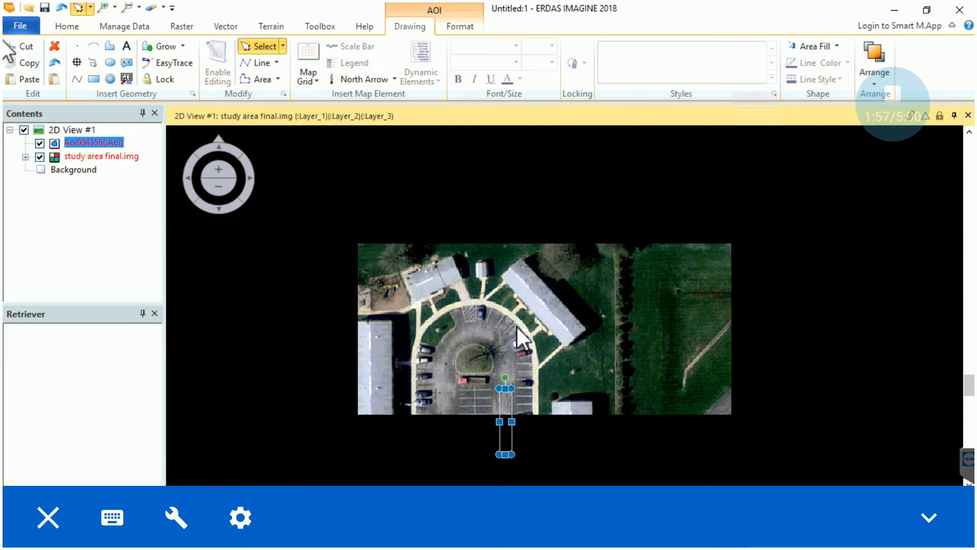
scroll(517, 331, "down", 2)
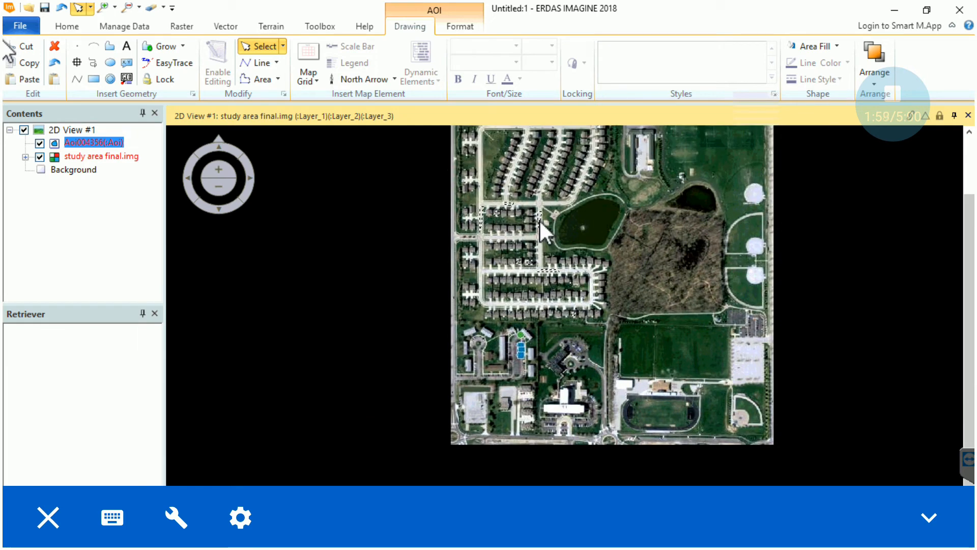
left_click(507, 203, "shift")
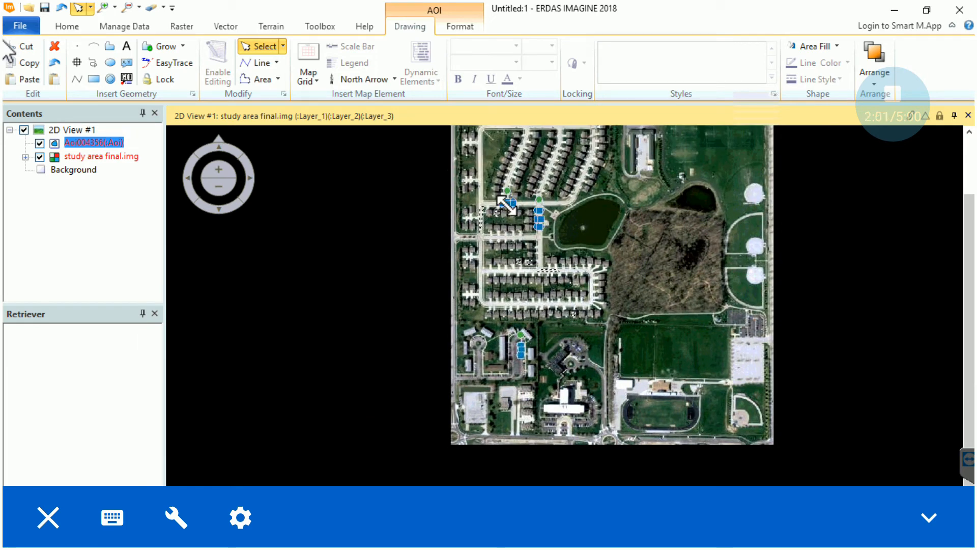
left_click(480, 219, "shift")
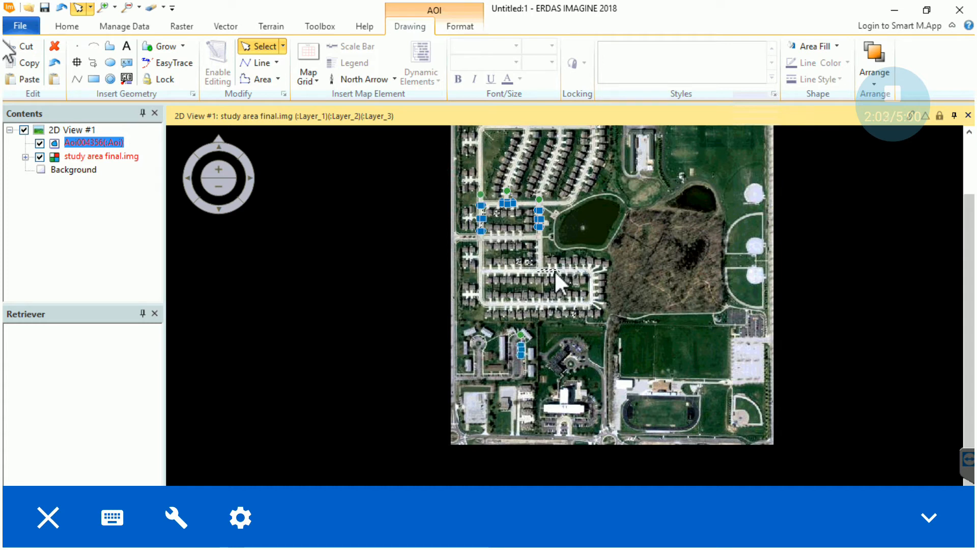
left_click(550, 268, "shift")
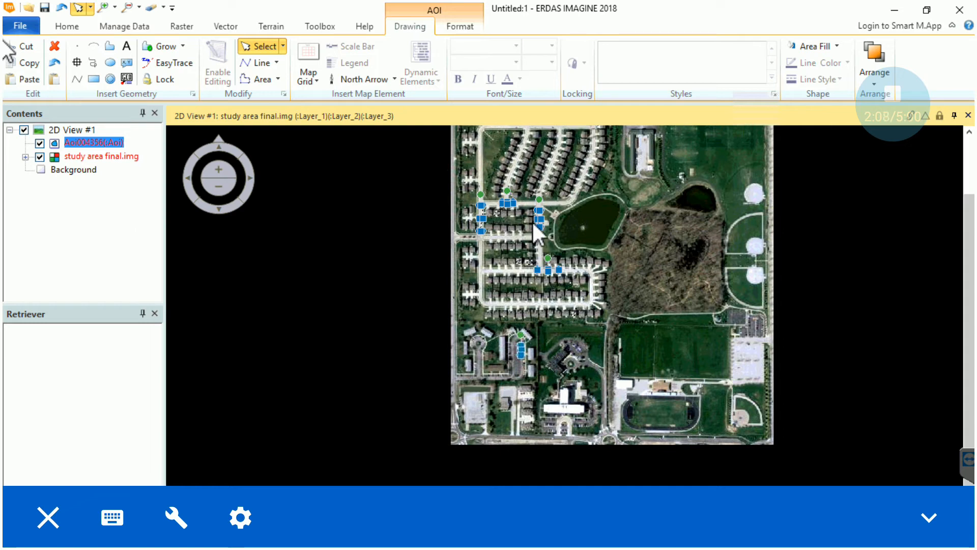
key("alt+Tab")
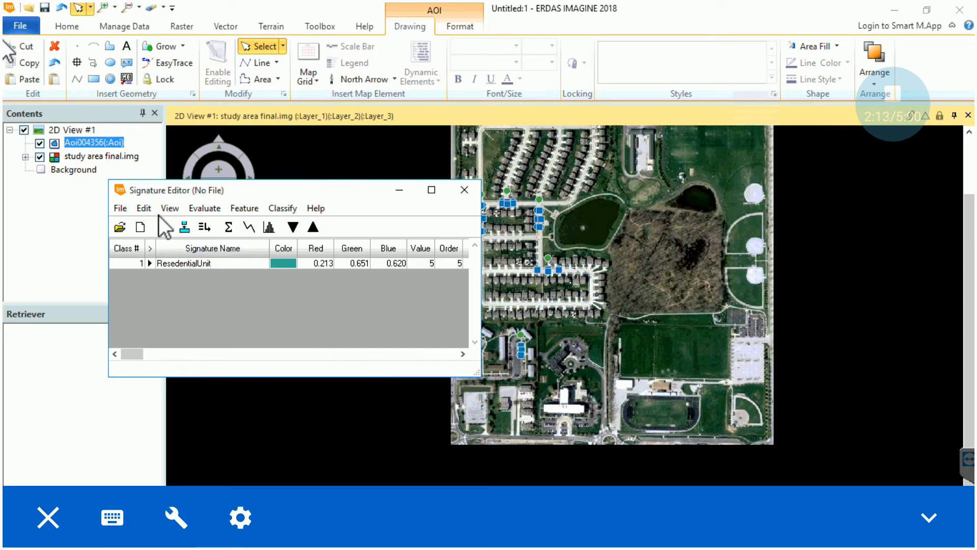
Create signatures from the road AOIs, merge the five into one, delete the originals, and name it Roads
left_click(162, 223)
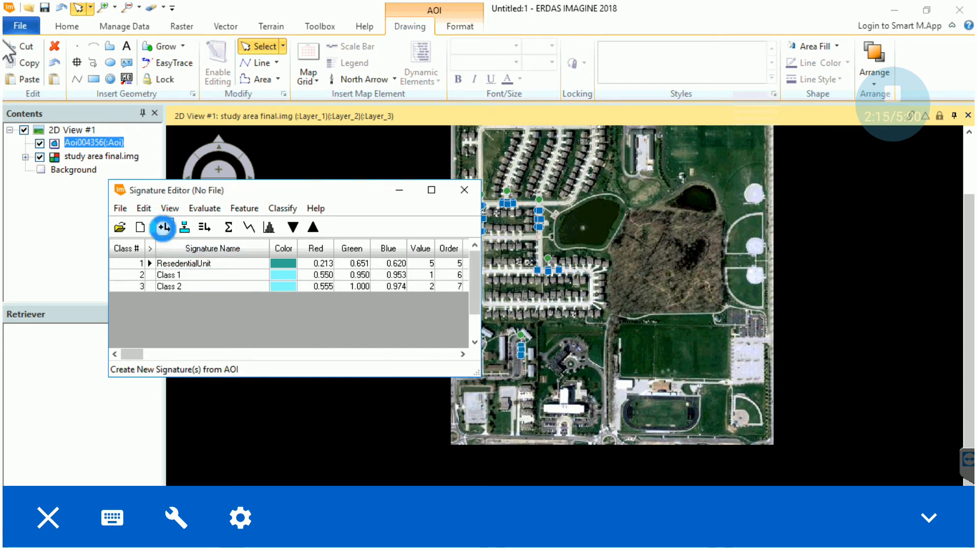
left_click_drag(136, 275, 133, 318)
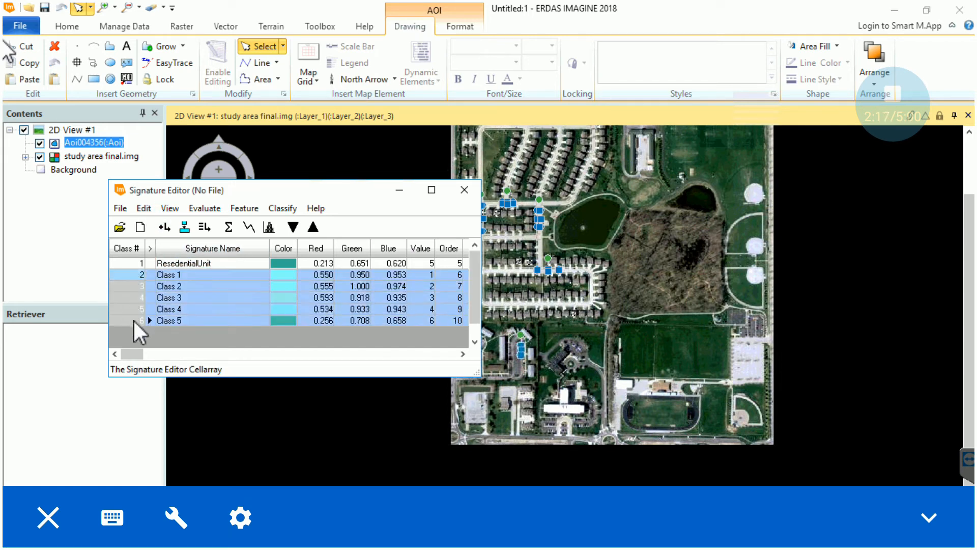
left_click(206, 232)
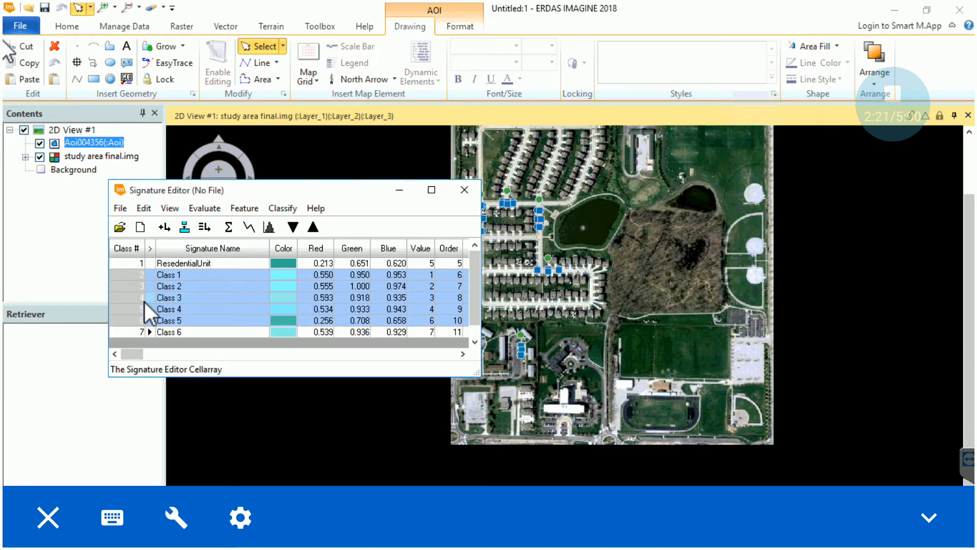
right_click(137, 300)
left_click(171, 377)
left_click(177, 276)
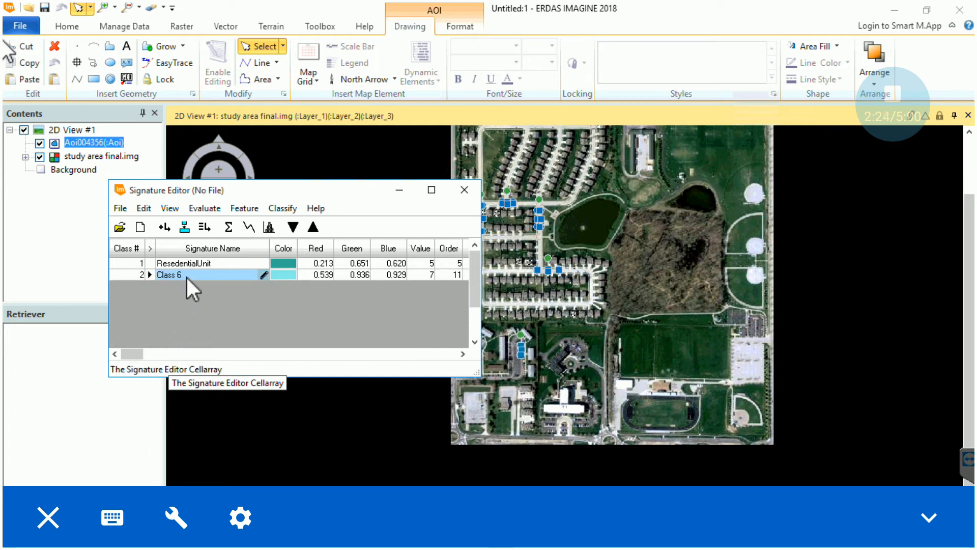
type("Roads")
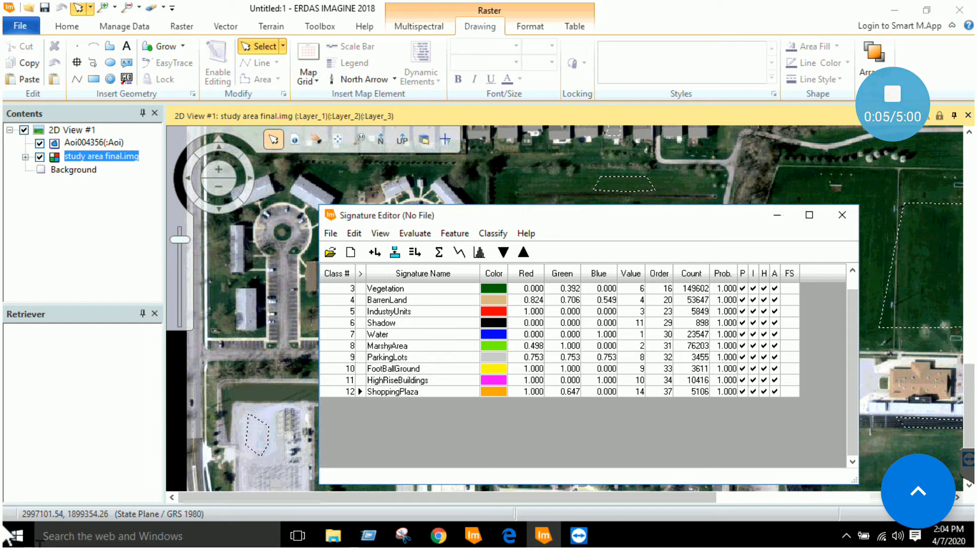
Review the class entries from BarrenLand through ShoppingPlaza, then select the Vegetation signature's value
left_click(407, 300)
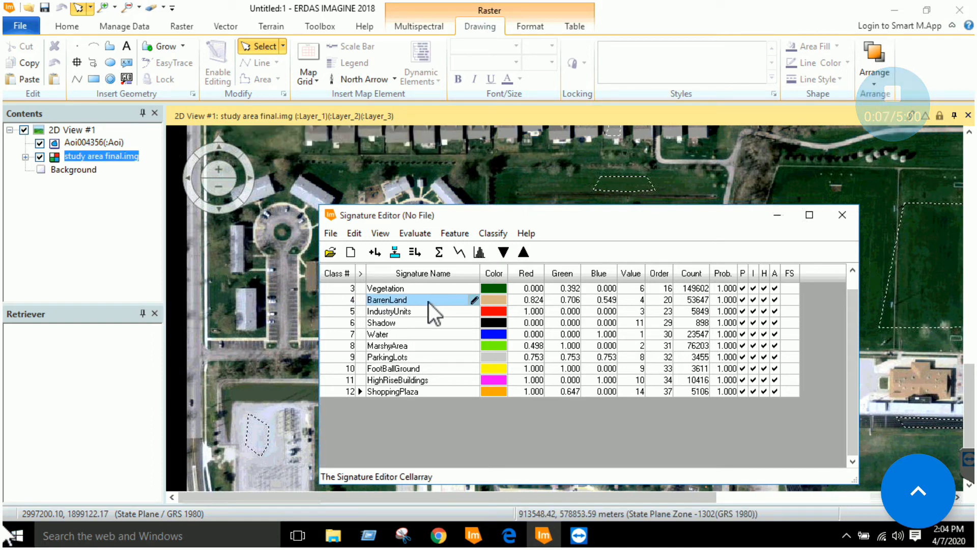
left_click(419, 311)
left_click(419, 322)
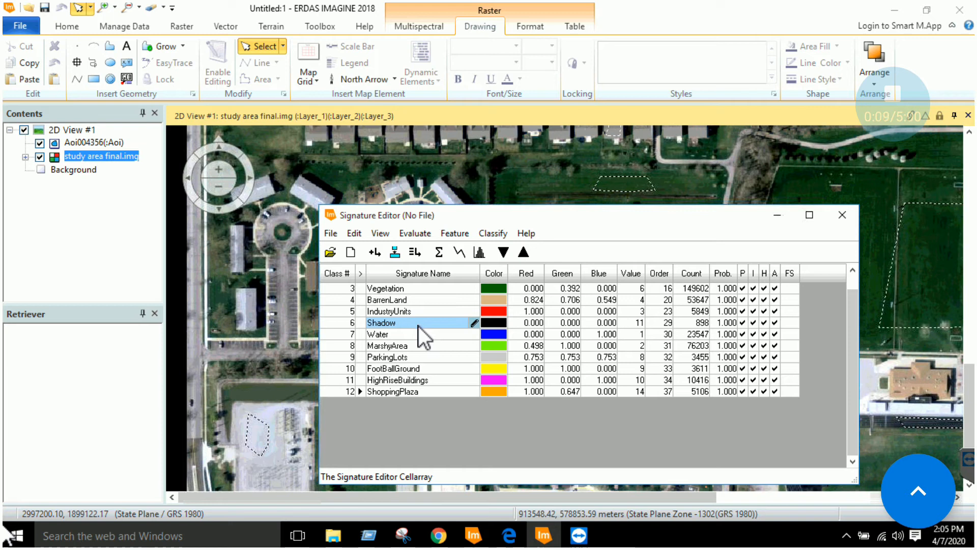
left_click(418, 333)
left_click(417, 345)
left_click(416, 357)
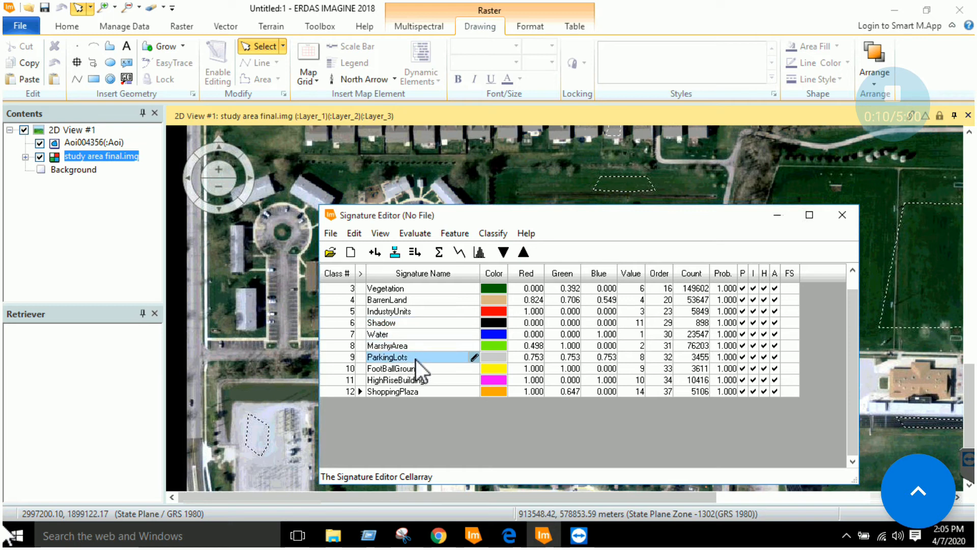
left_click(414, 368)
left_click(412, 379)
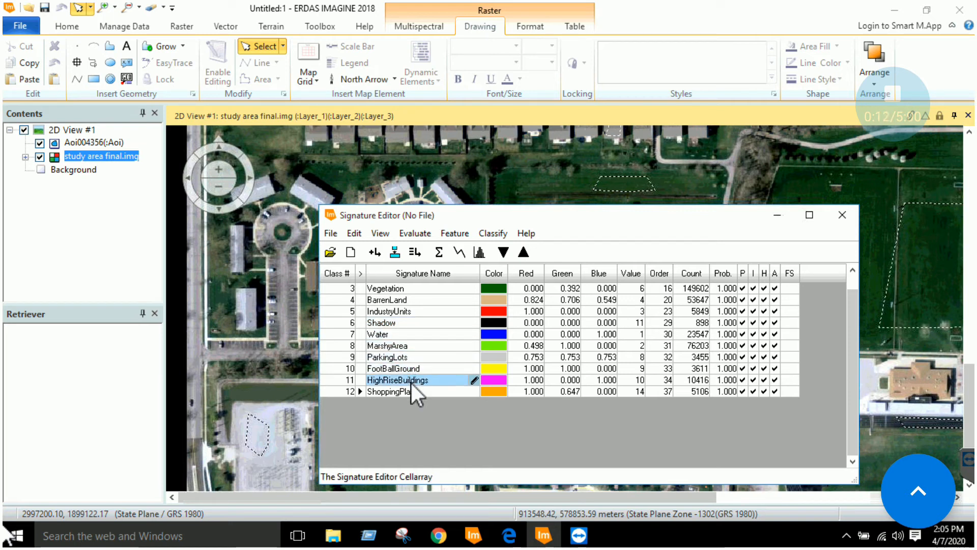
left_click(412, 389)
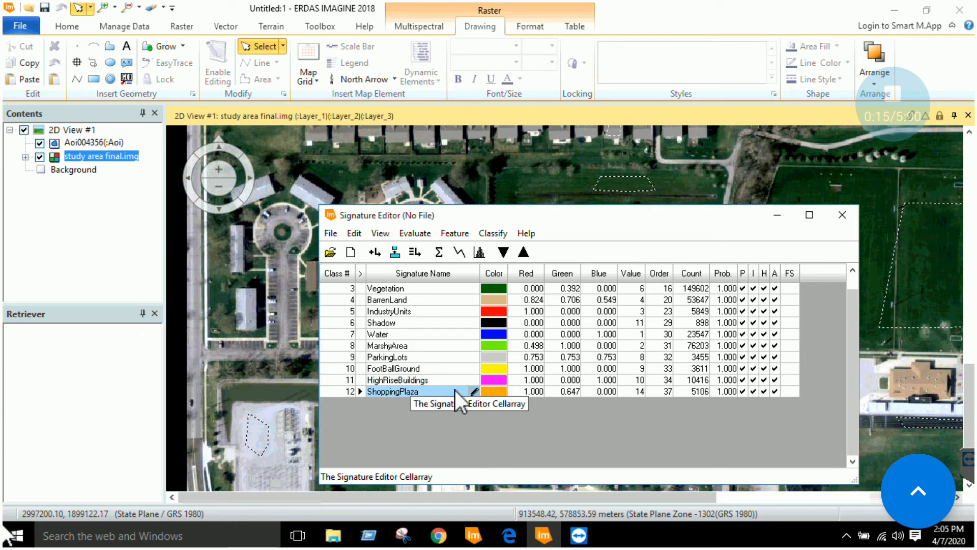
left_click(635, 291)
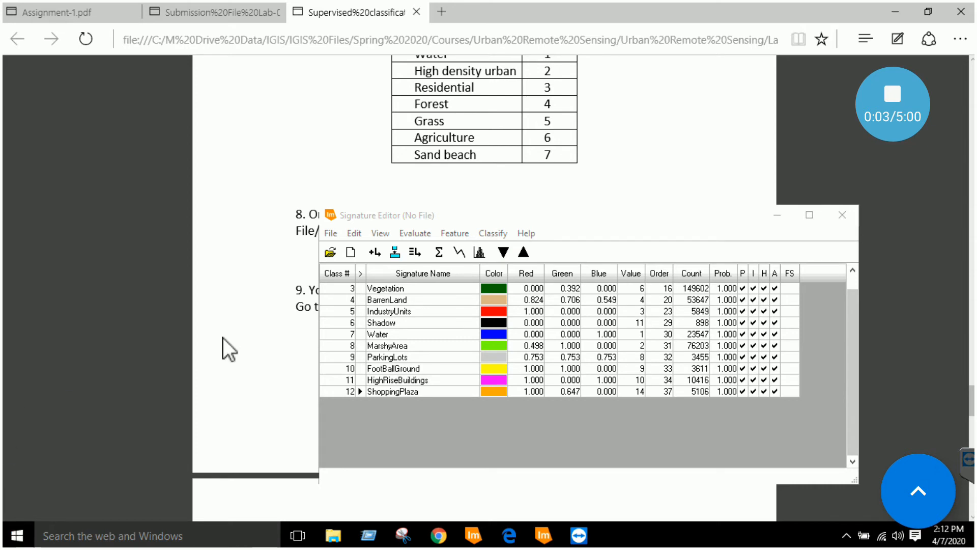
Save the twelve-class signature set under the name sig.sig in the data folder
left_click(332, 234)
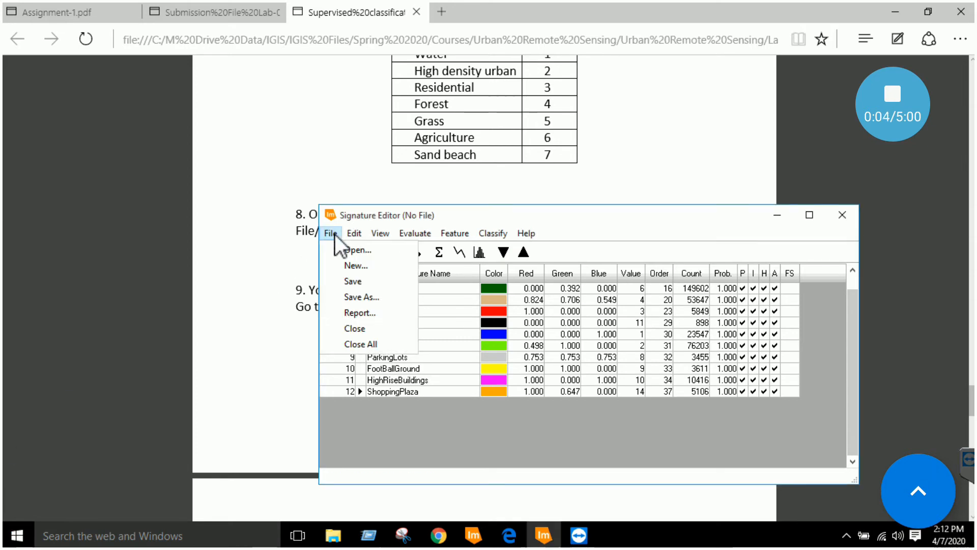
left_click(352, 296)
left_click(663, 294)
left_click(652, 278)
left_click(731, 373)
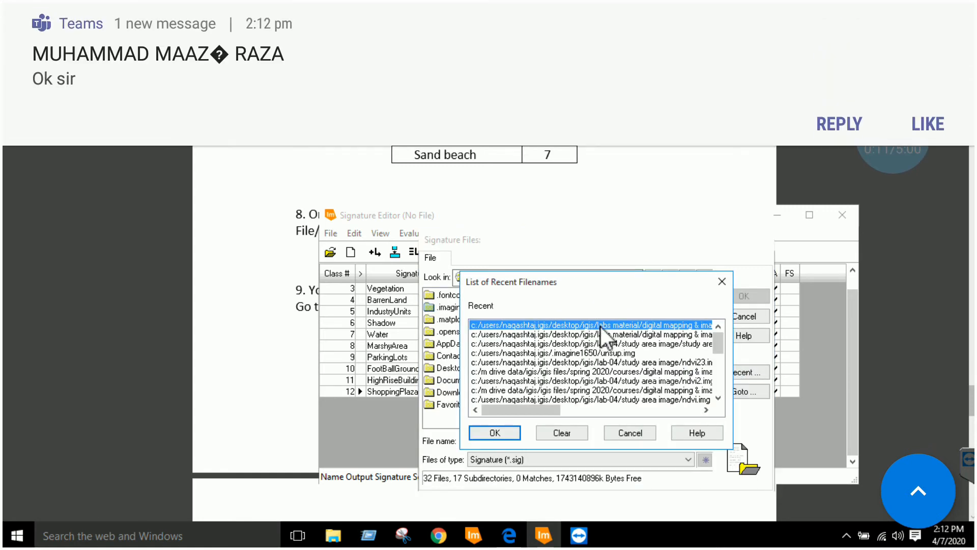
double_click(599, 325)
left_click(600, 337)
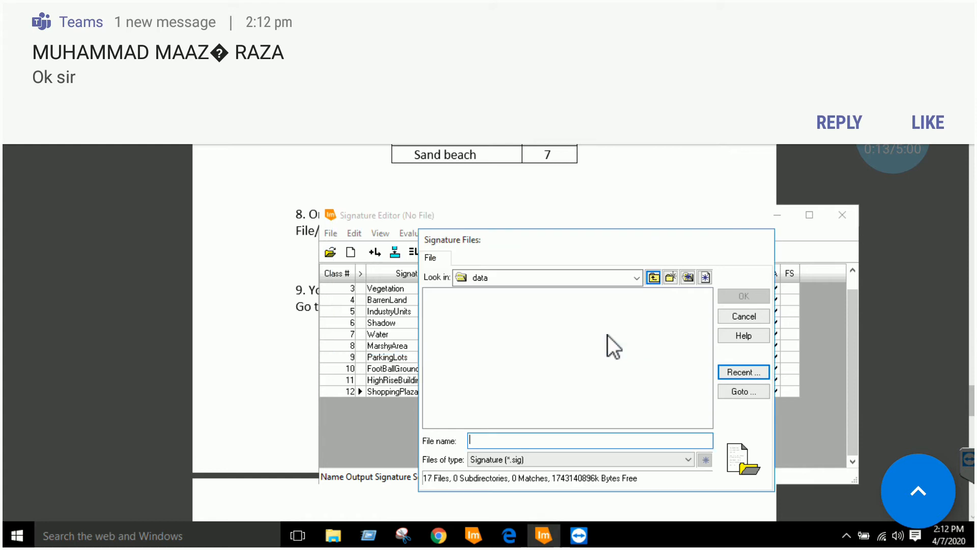
type("s")
key("BackSpace")
type("sig")
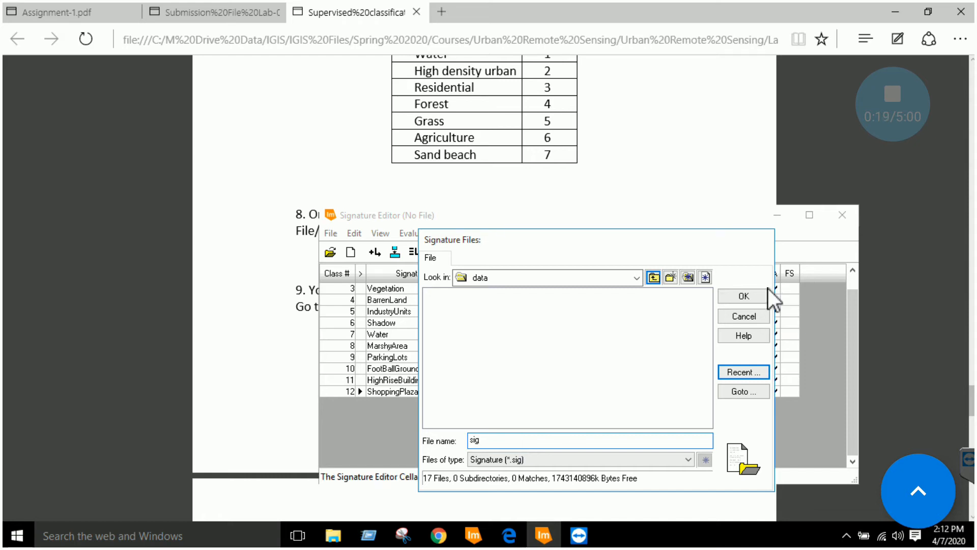
left_click(750, 298)
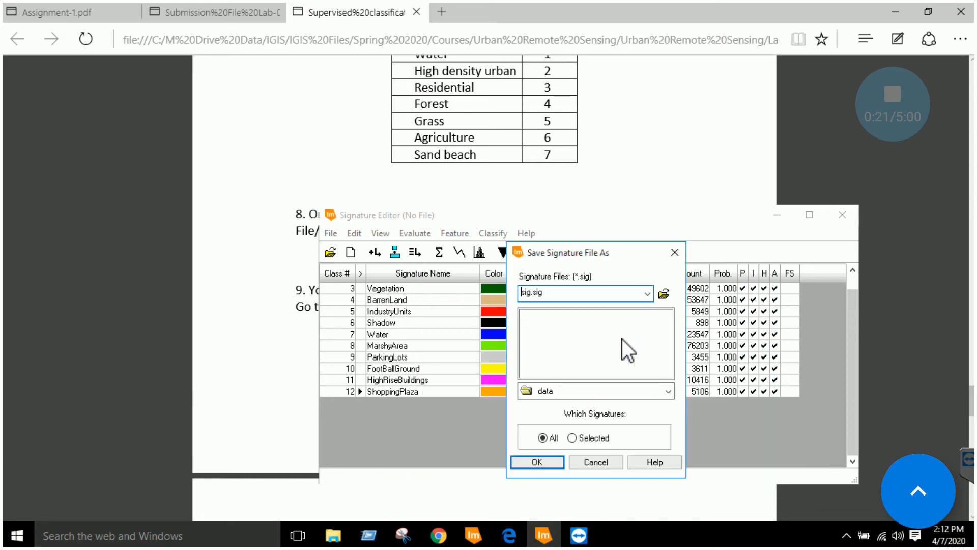
left_click(554, 463)
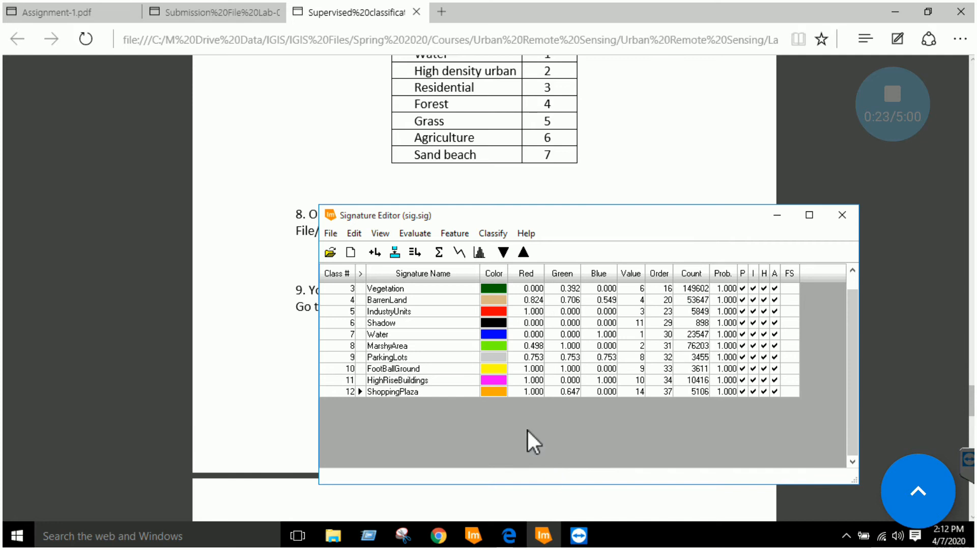
Check the lab instructions, then open Raster > Supervised > Supervised Classification
left_click(286, 335)
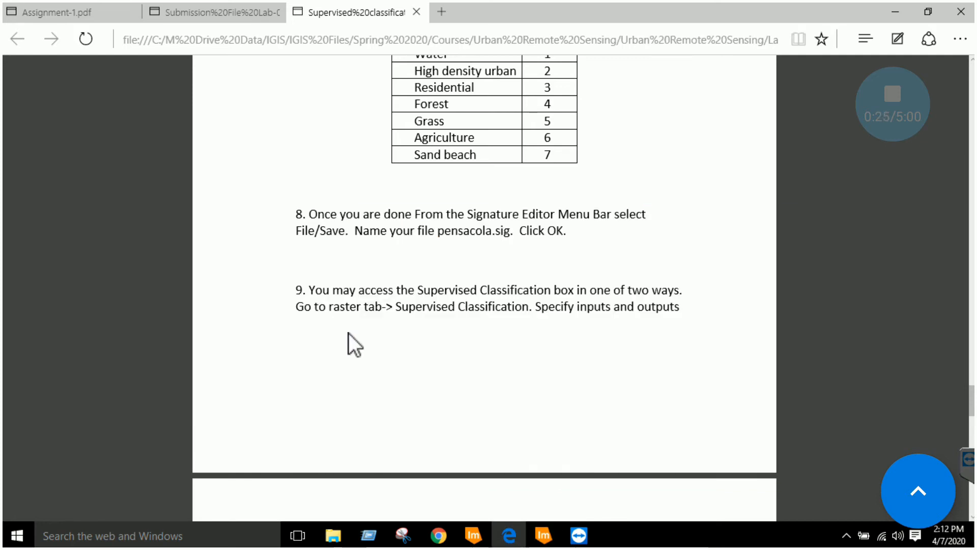
scroll(354, 345, "down", 5)
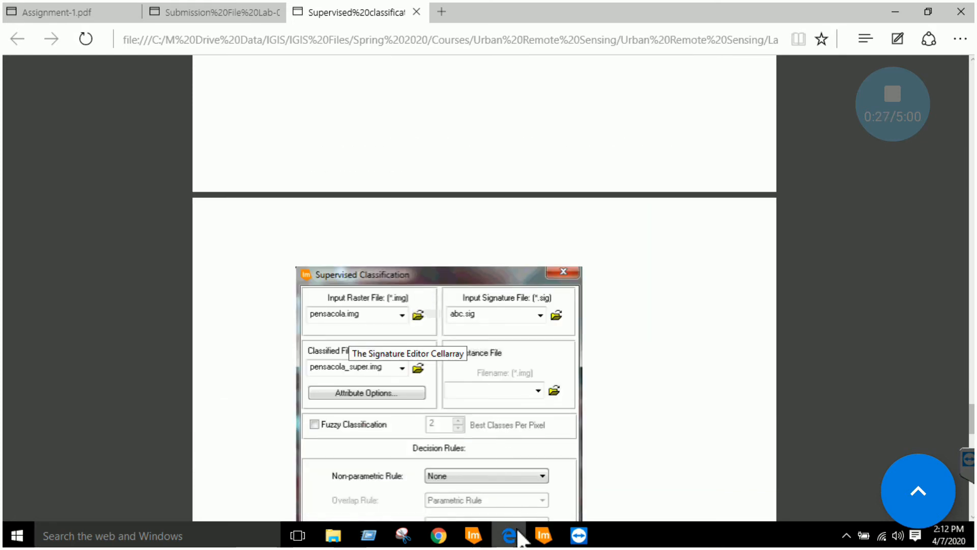
left_click(473, 535)
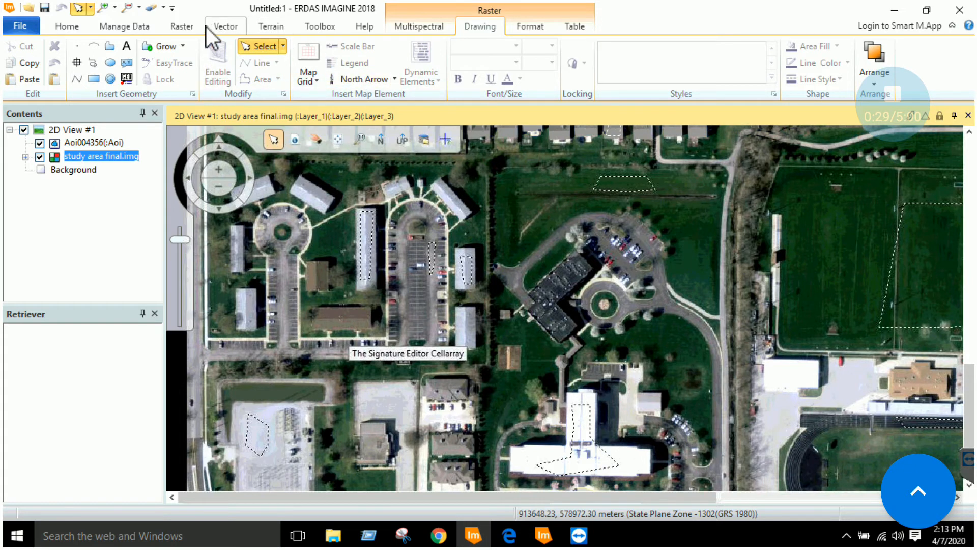
left_click(187, 25)
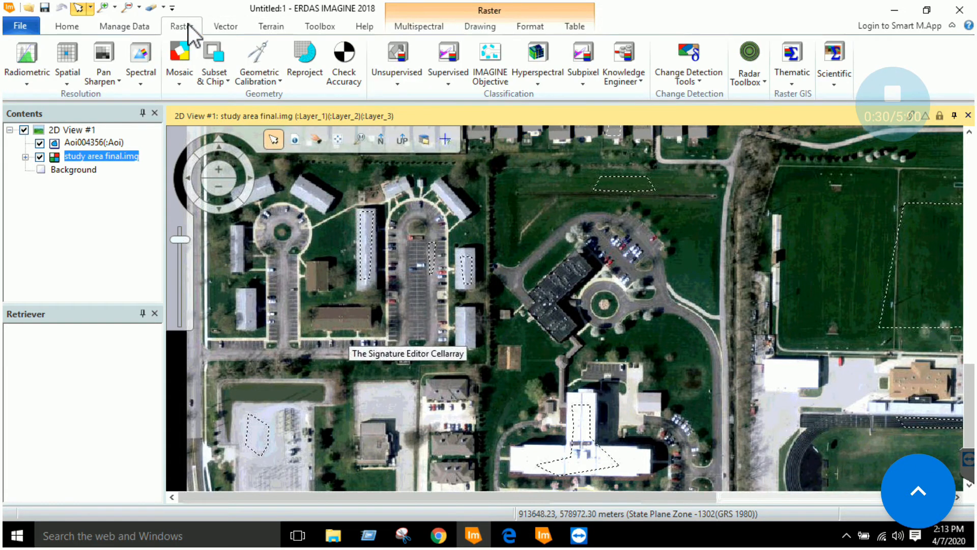
left_click(446, 85)
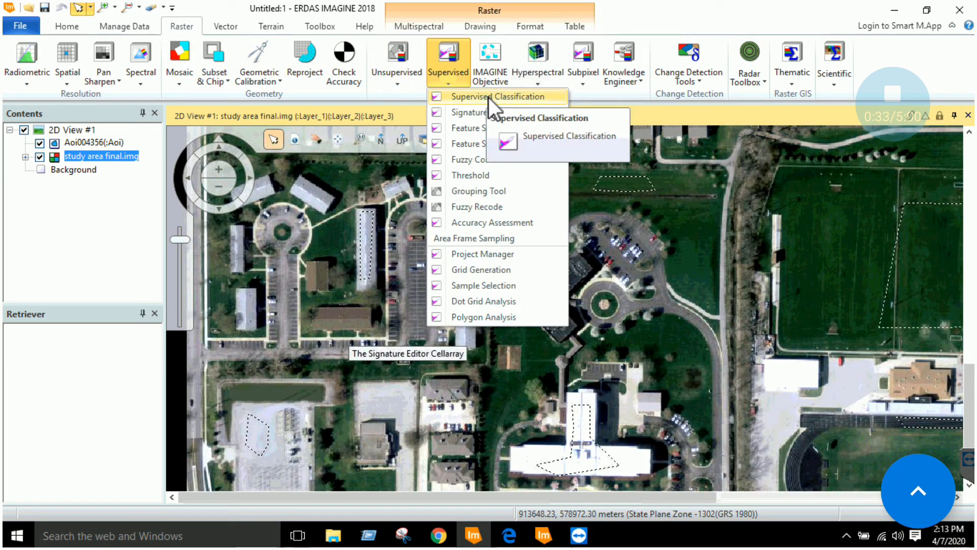
left_click(488, 96)
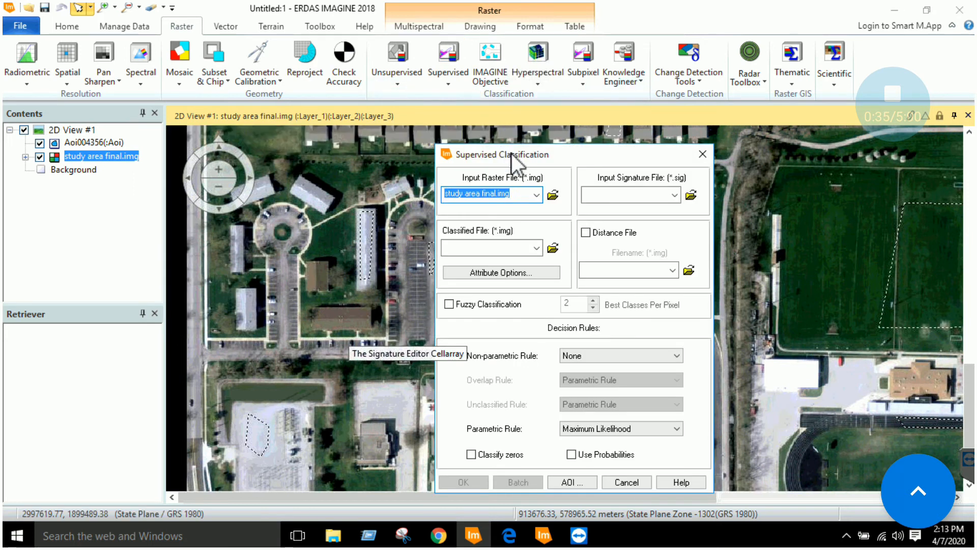
left_click_drag(512, 154, 513, 135)
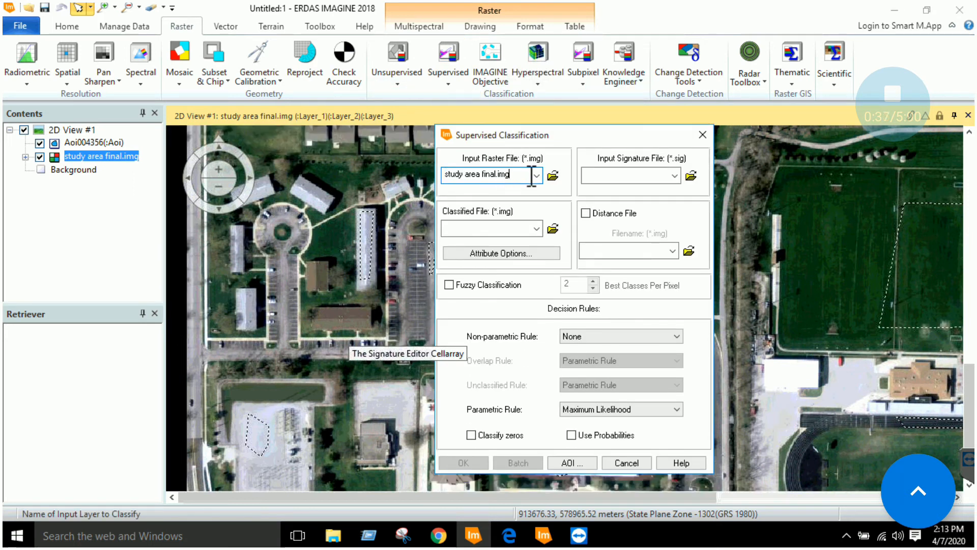
Load sig.sig from its folder as the input signature file
left_click(689, 175)
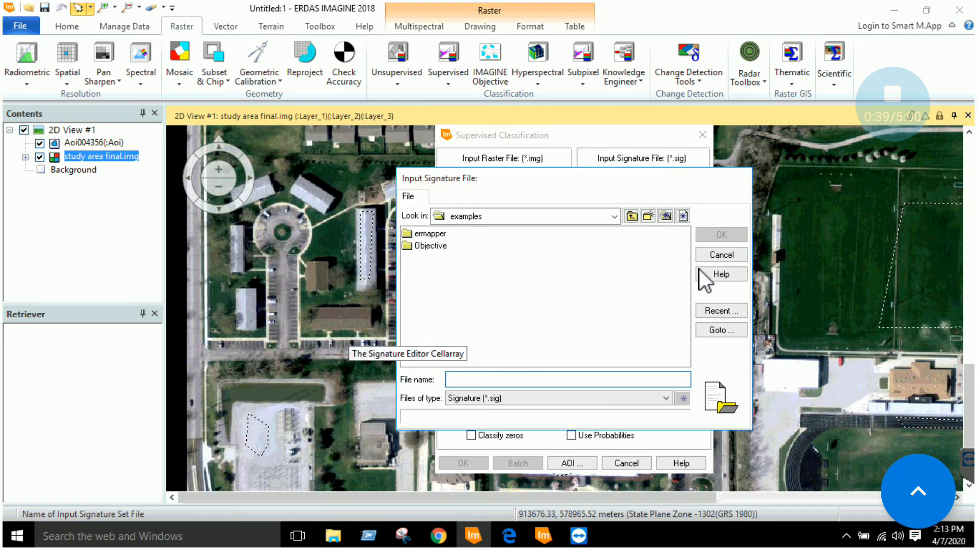
left_click(717, 312)
double_click(653, 264)
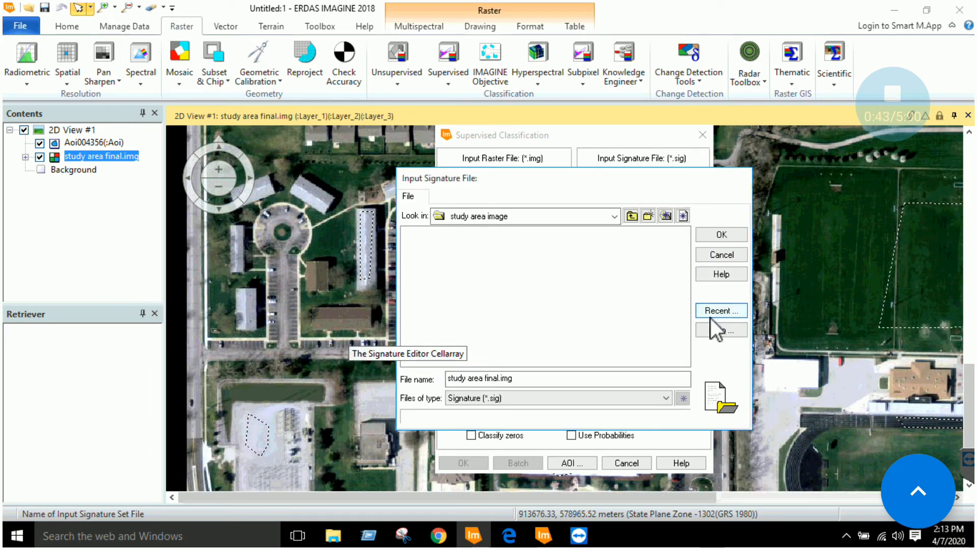
left_click(629, 219)
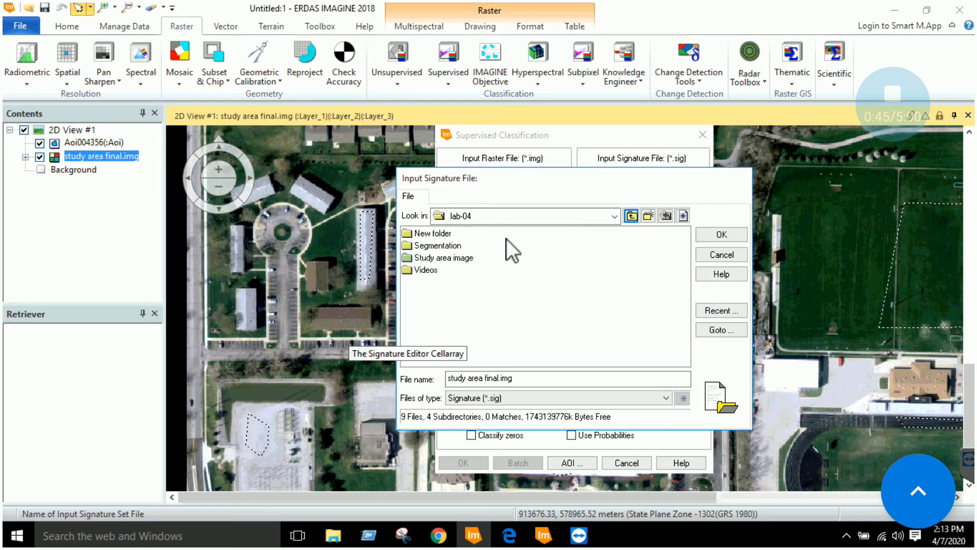
left_click(720, 254)
left_click(693, 180)
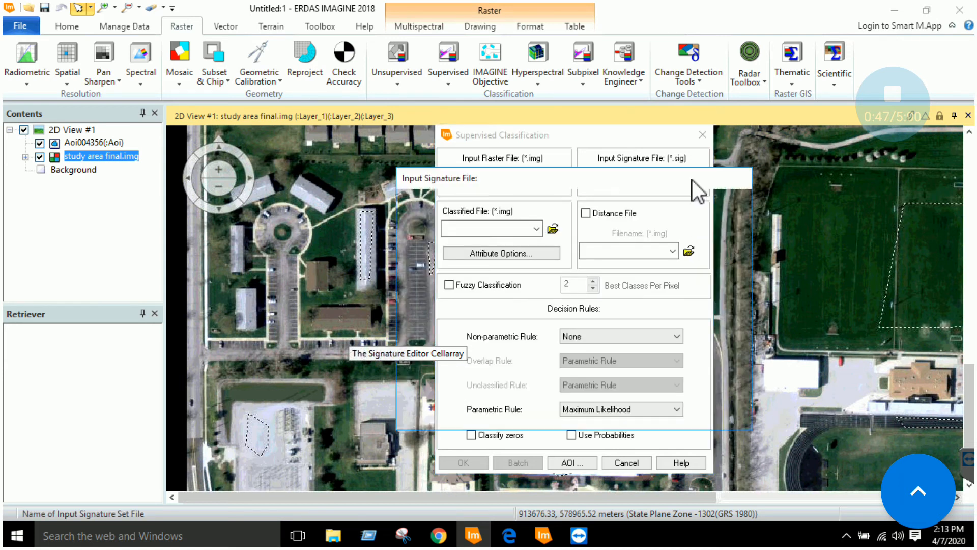
left_click(718, 310)
left_click_drag(527, 349, 605, 355)
double_click(595, 275)
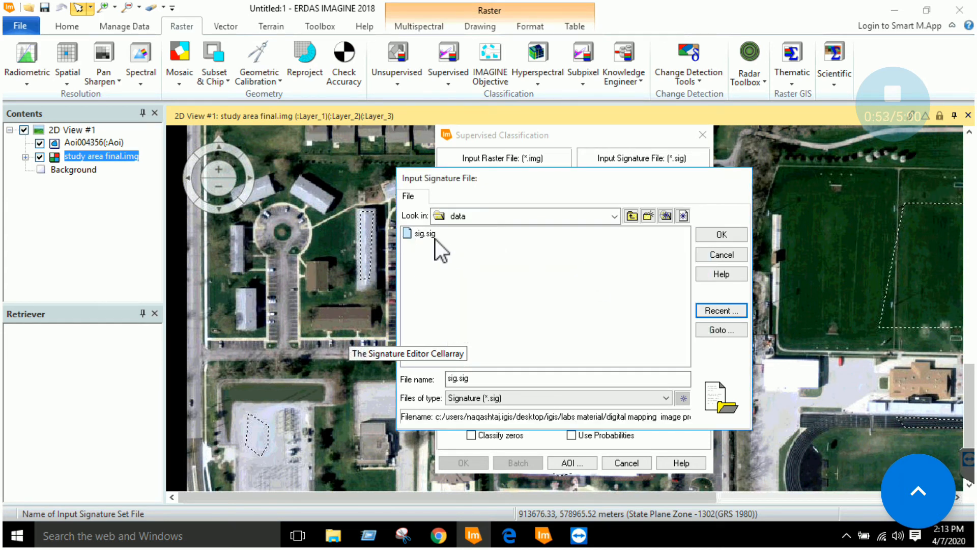
double_click(427, 234)
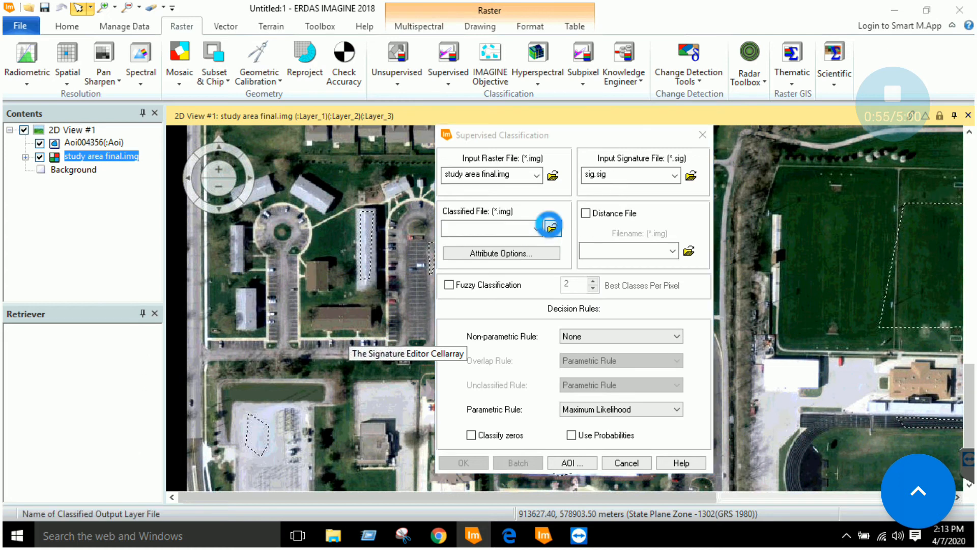
Set the classified output file to supimage.img in the data folder
left_click(553, 229)
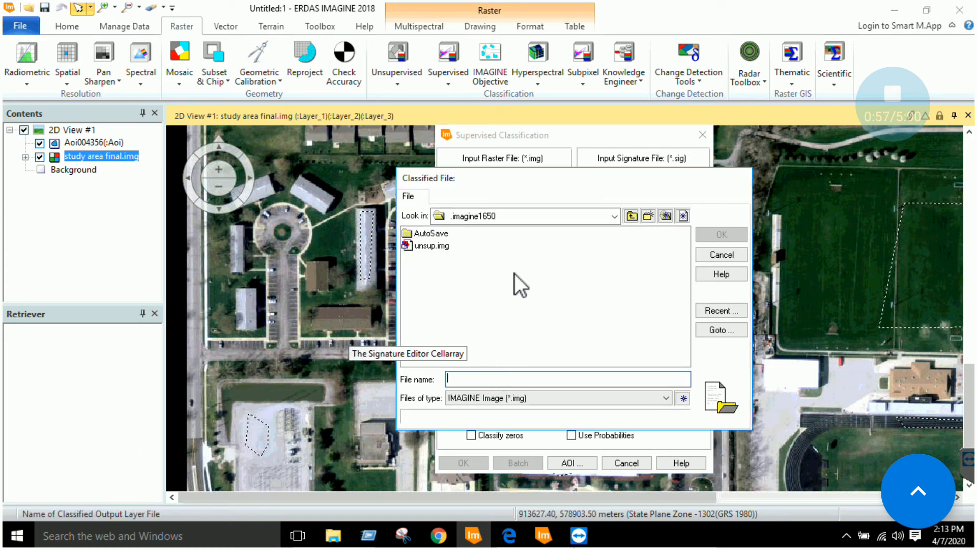
left_click(713, 310)
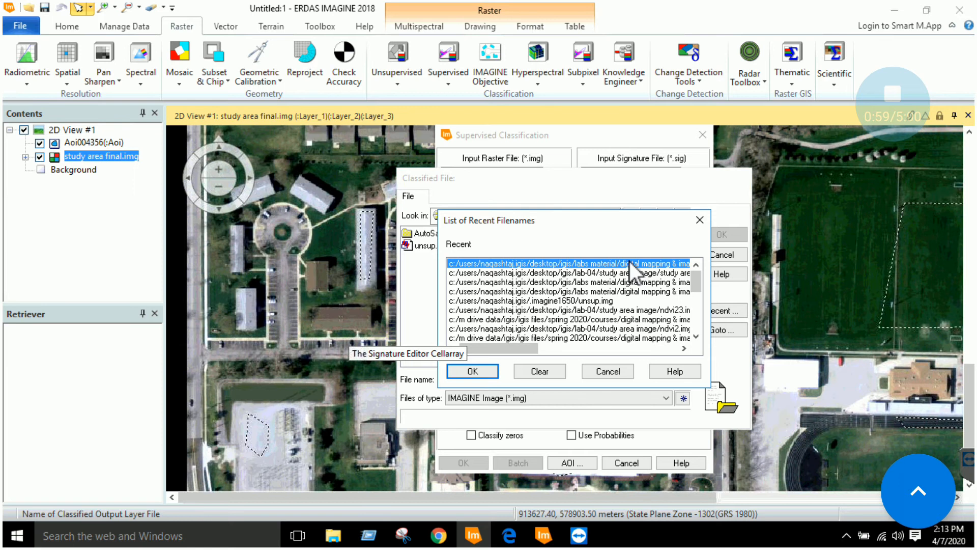
double_click(630, 262)
left_click(614, 315)
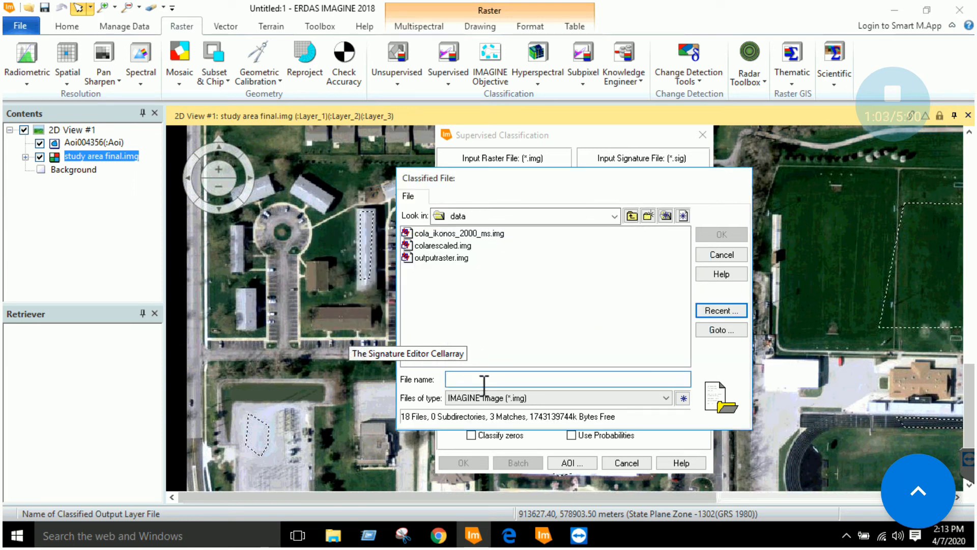
type("supimage")
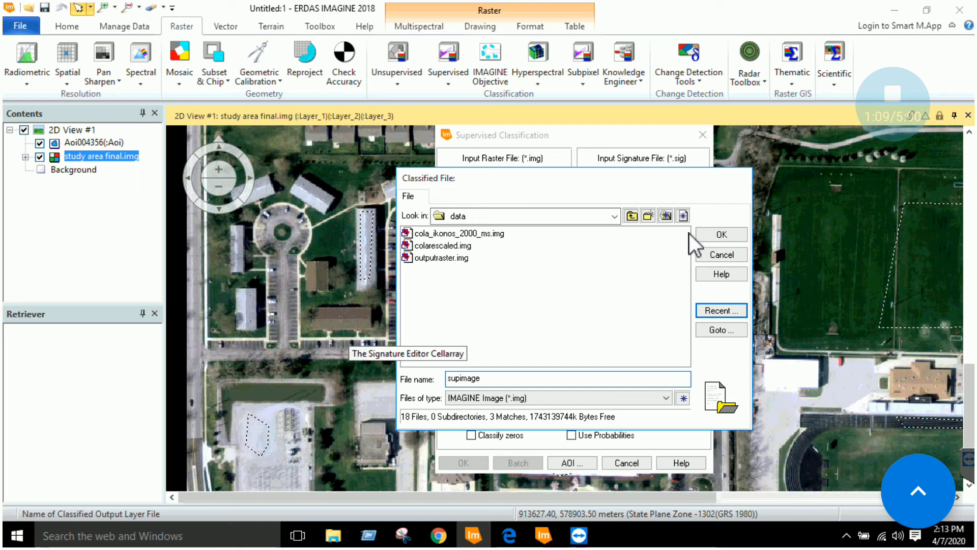
left_click(721, 234)
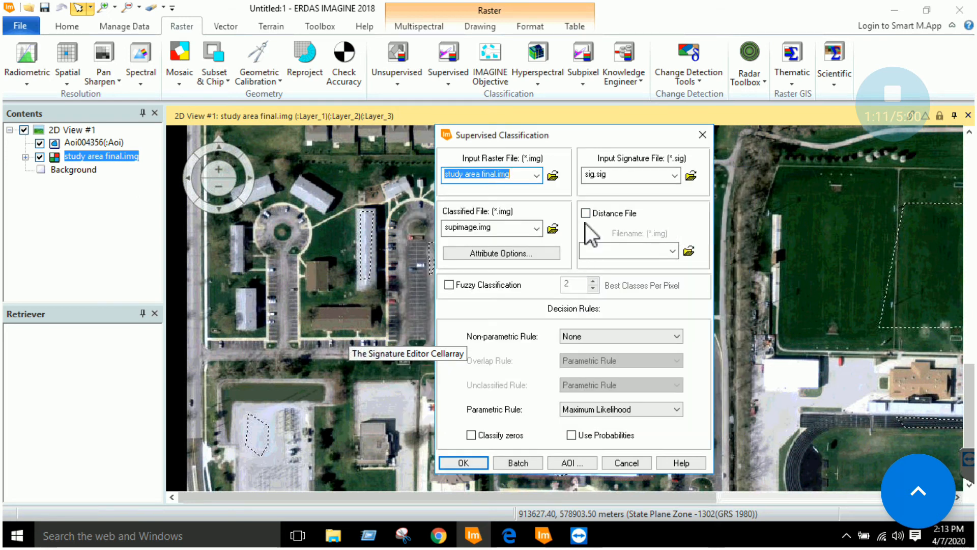
Keep non-parametric rule None and parametric rule Maximum Likelihood, and run the classification into supimage.img
left_click_drag(566, 141, 572, 120)
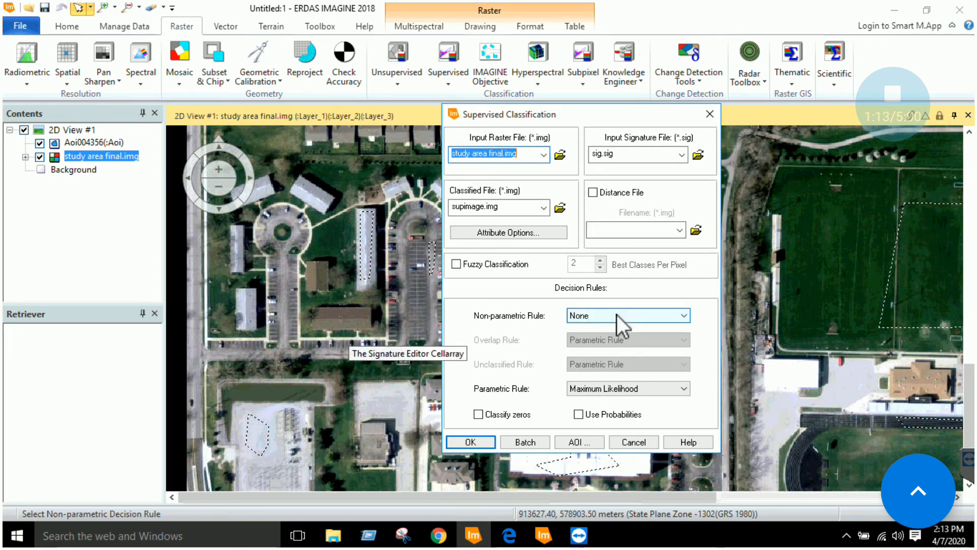
left_click(616, 315)
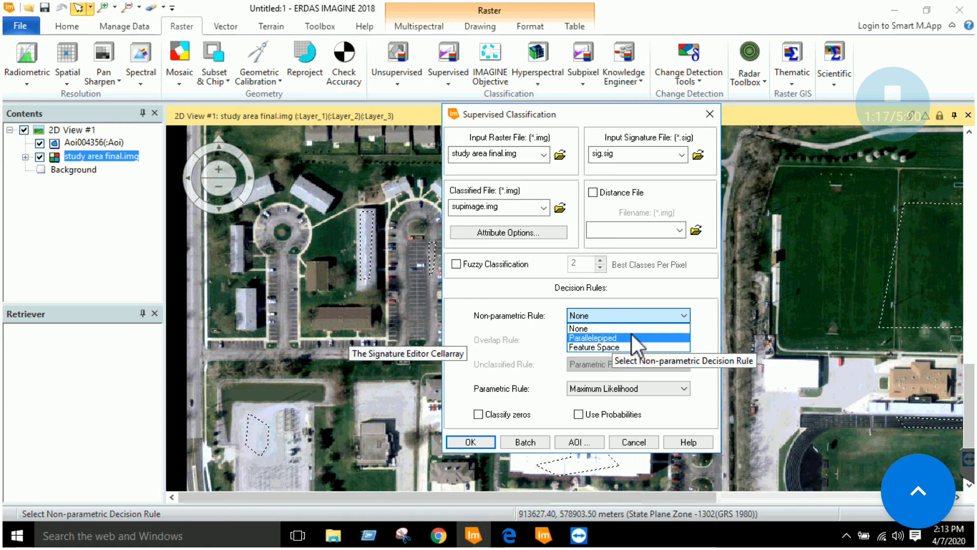
left_click(710, 332)
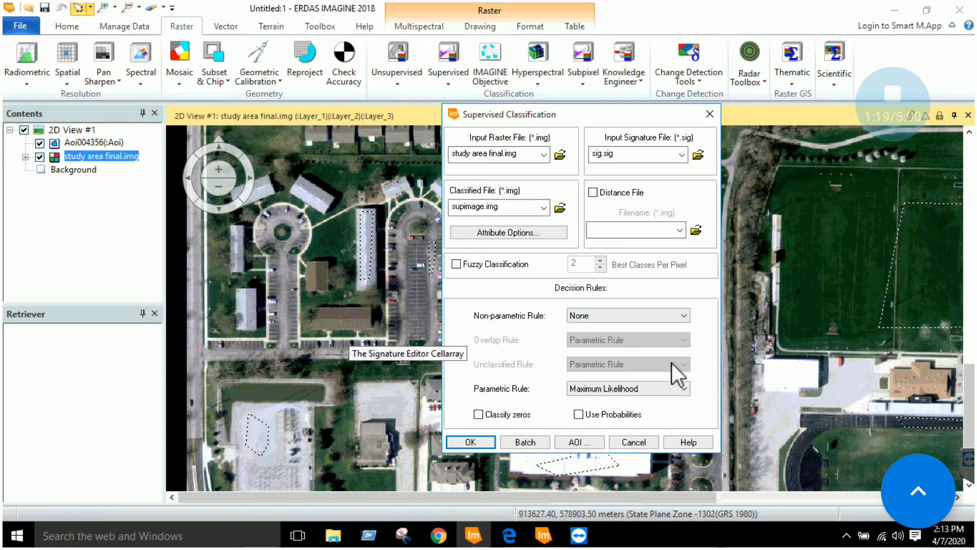
left_click(659, 388)
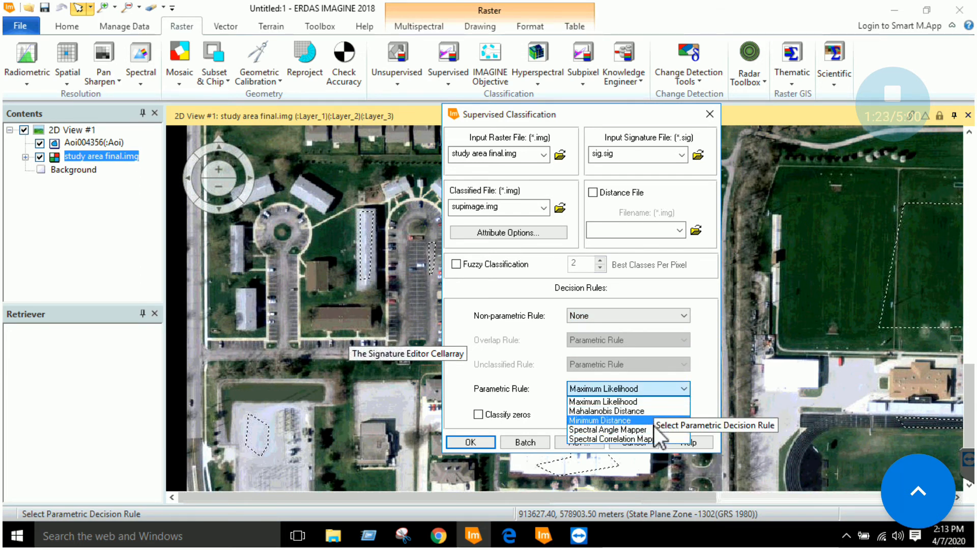
left_click(687, 390)
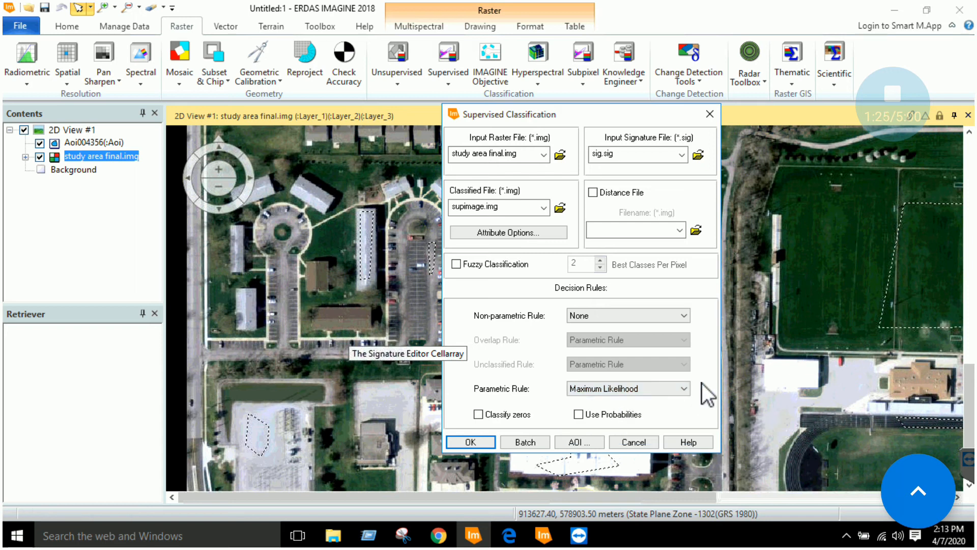
left_click(646, 389)
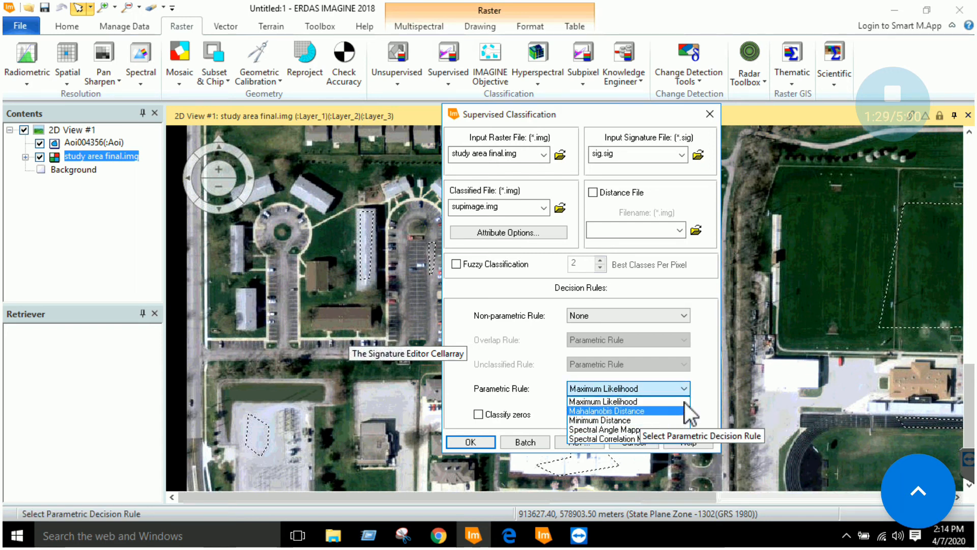
left_click(699, 390)
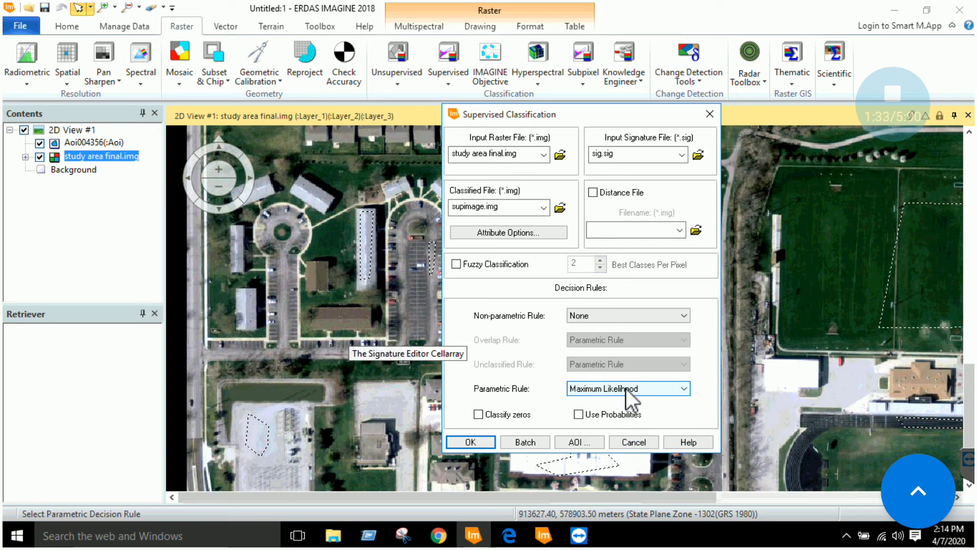
left_click(626, 389)
left_click(700, 379)
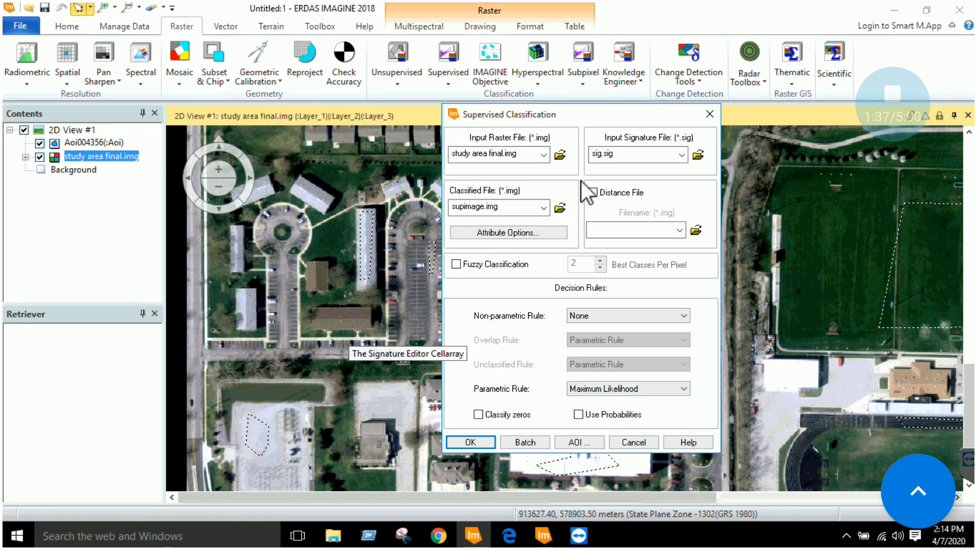
left_click(488, 443)
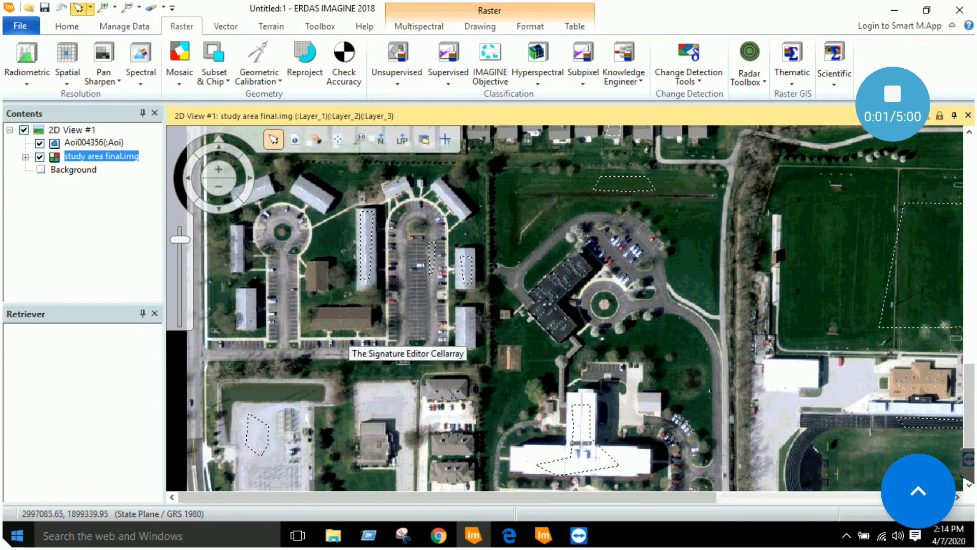
left_click(86, 130)
Open supimage.img from the recent files as a raster layer in 2D View #1
right_click(87, 133)
left_click(166, 42)
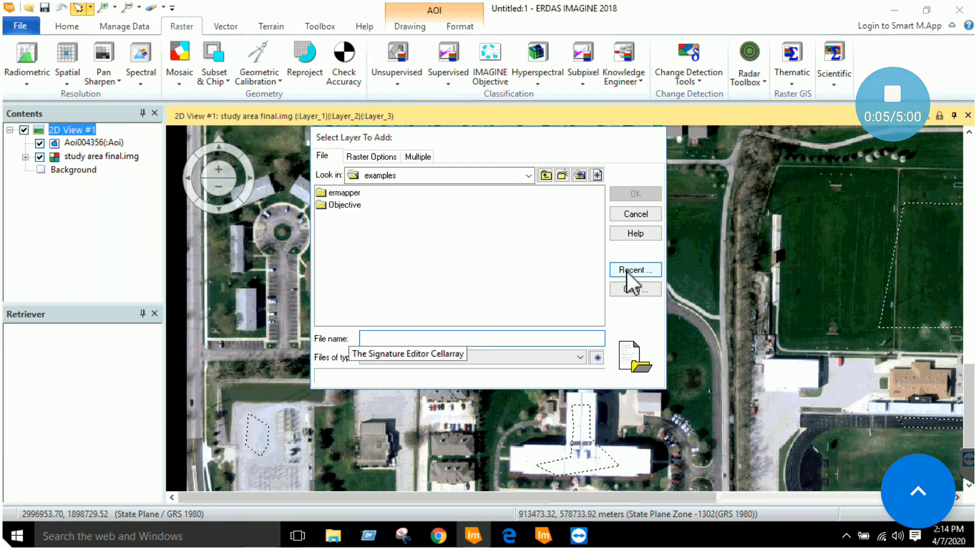
left_click(628, 271)
left_click_drag(428, 307, 544, 275)
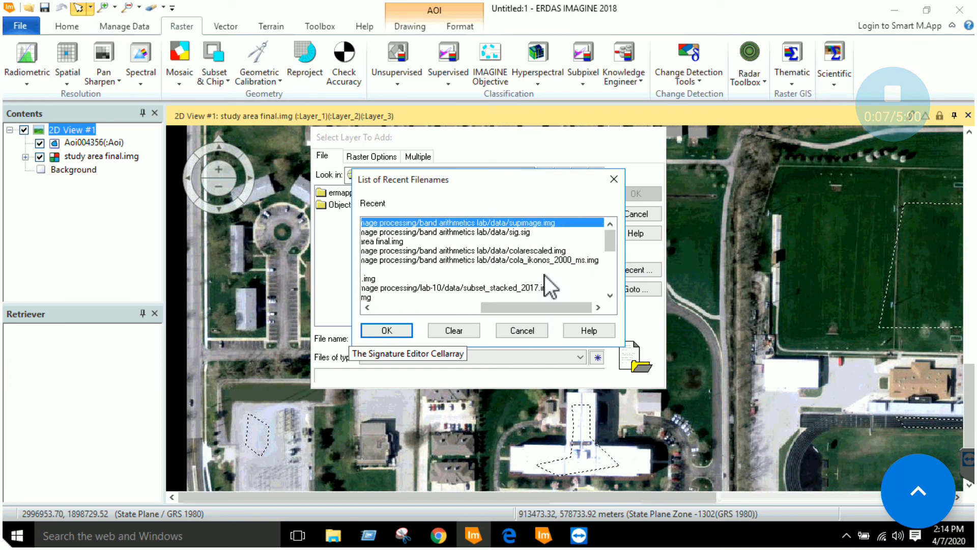
double_click(544, 224)
double_click(461, 192)
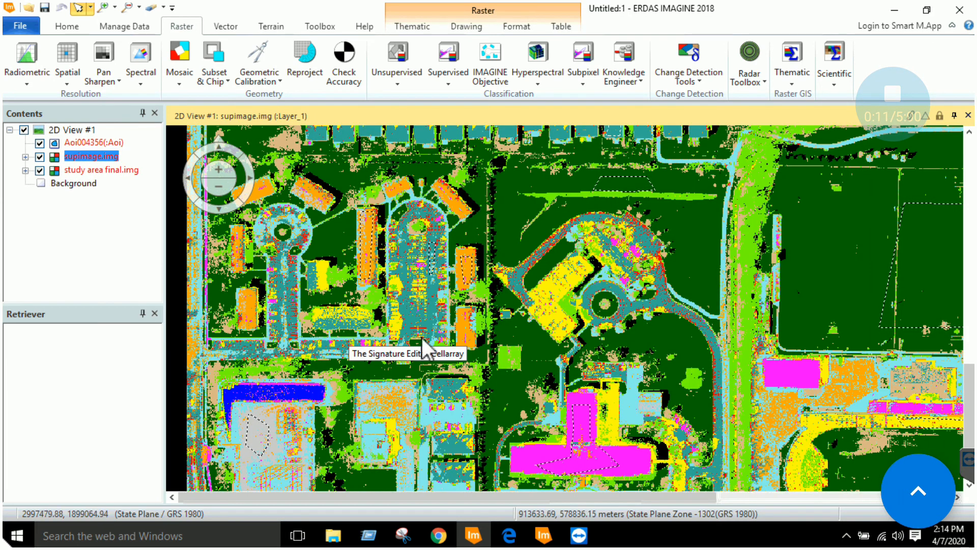
Remove the study area final.img and Aoi layers from the view without saving the AOI
right_click(94, 170)
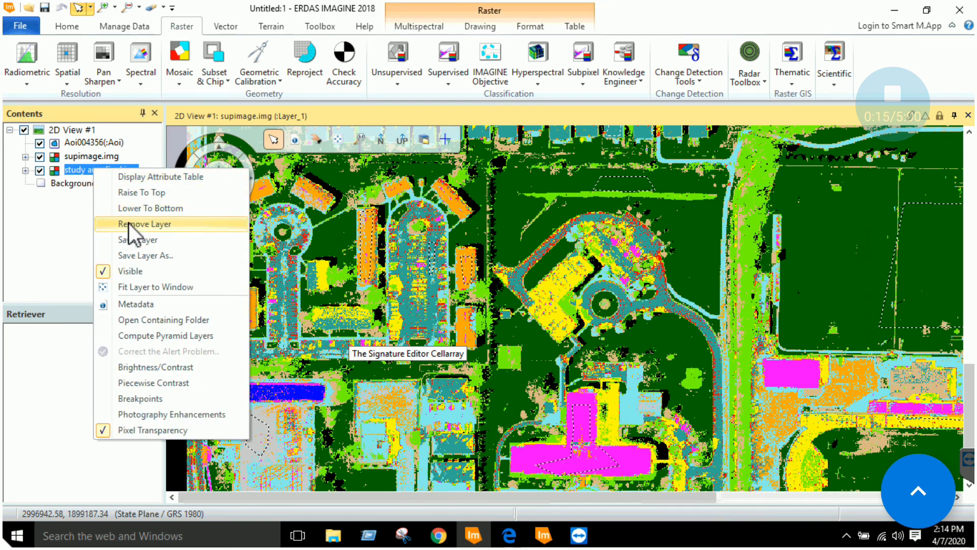
left_click(137, 224)
right_click(122, 143)
left_click(135, 183)
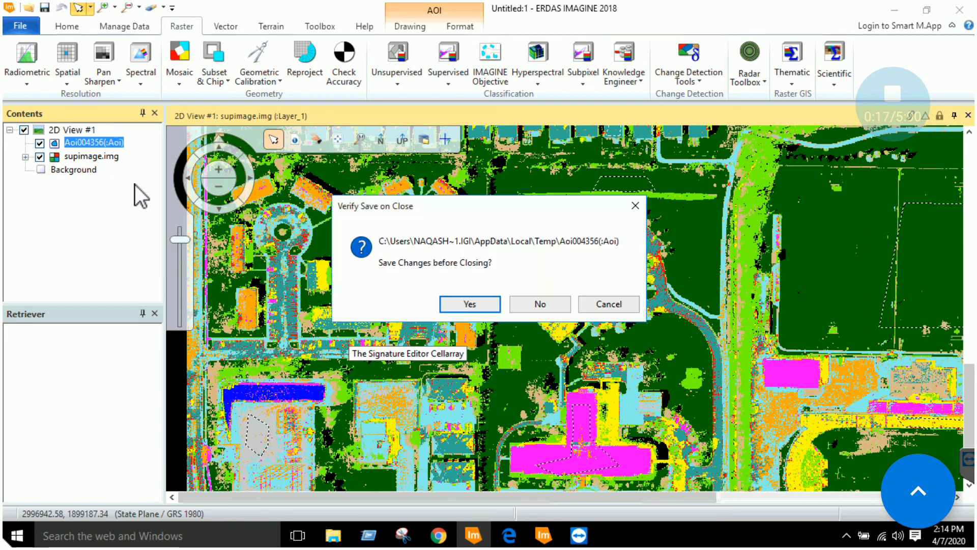
left_click(534, 304)
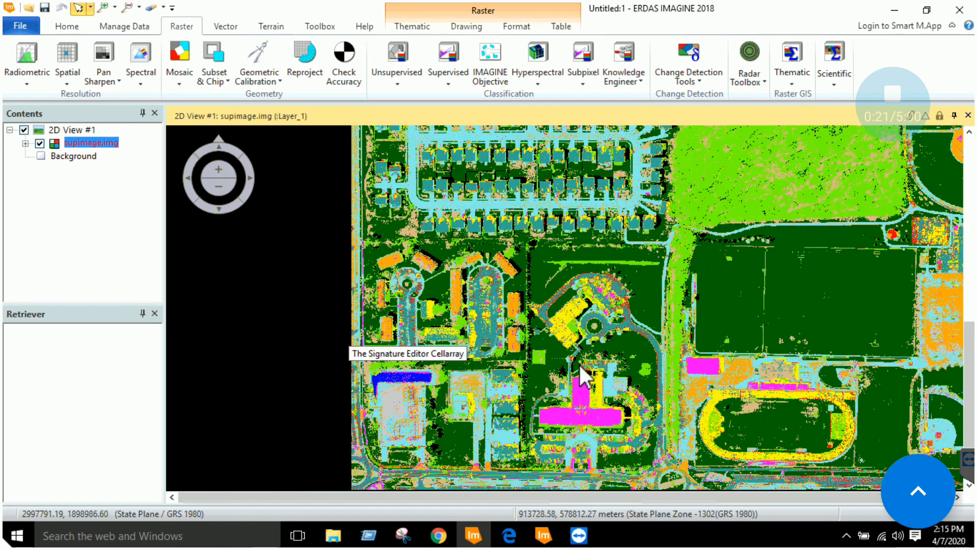
scroll(583, 362, "down", 3)
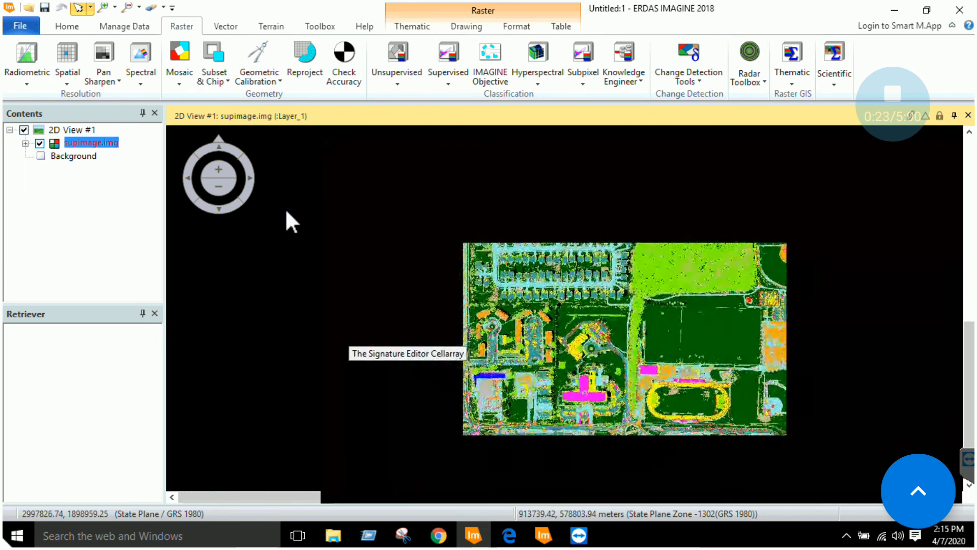
scroll(610, 260, "up", 2)
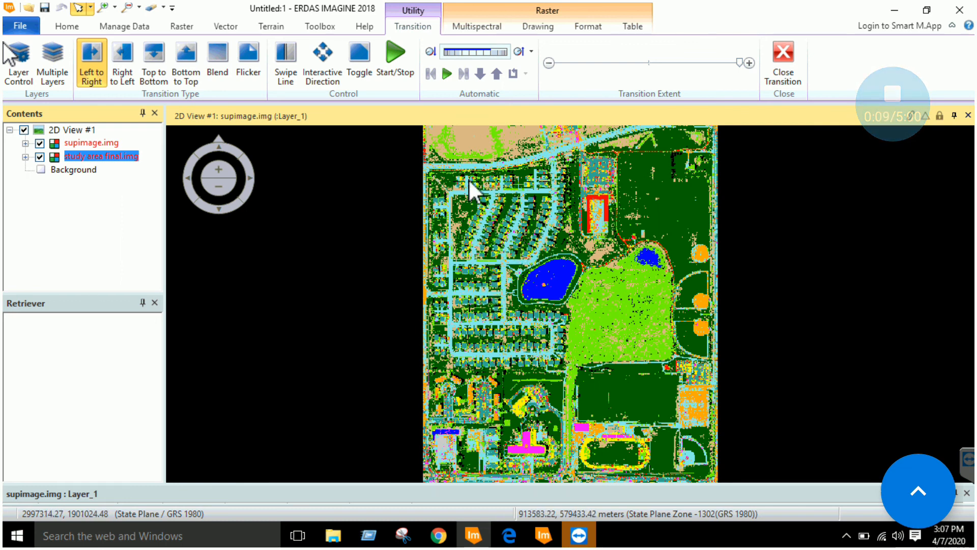
Toggle supimage.img's visibility off and back on to compare it with study area final.img
left_click(76, 28)
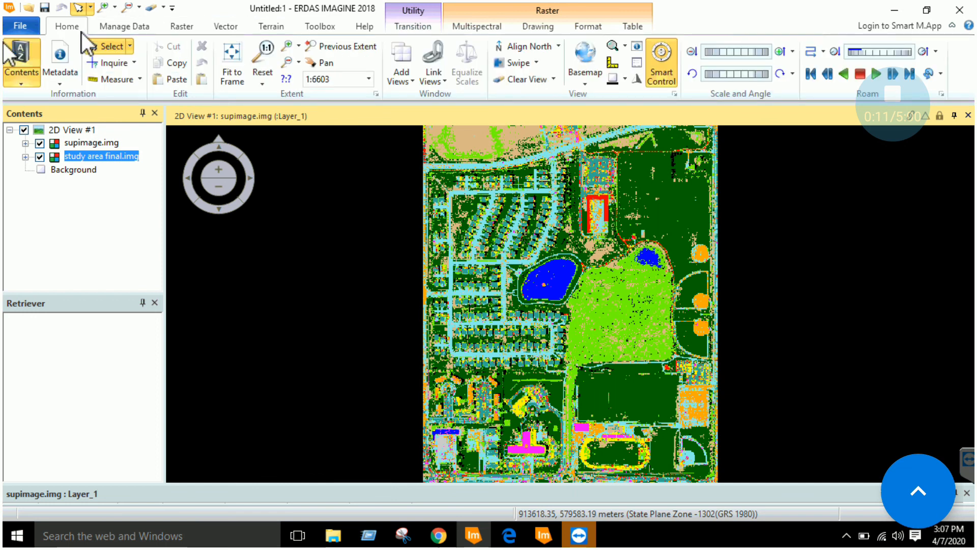
left_click(92, 143)
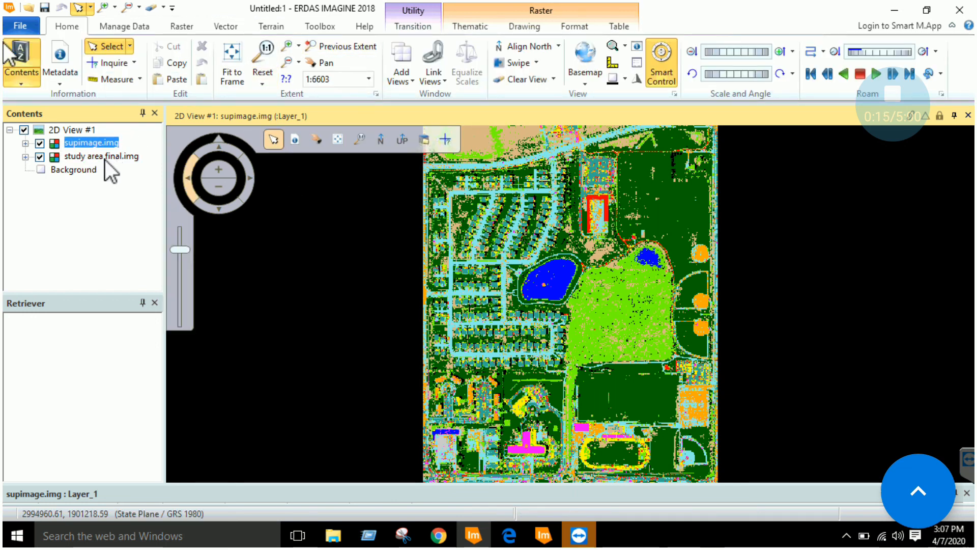
left_click(91, 156)
left_click(40, 143)
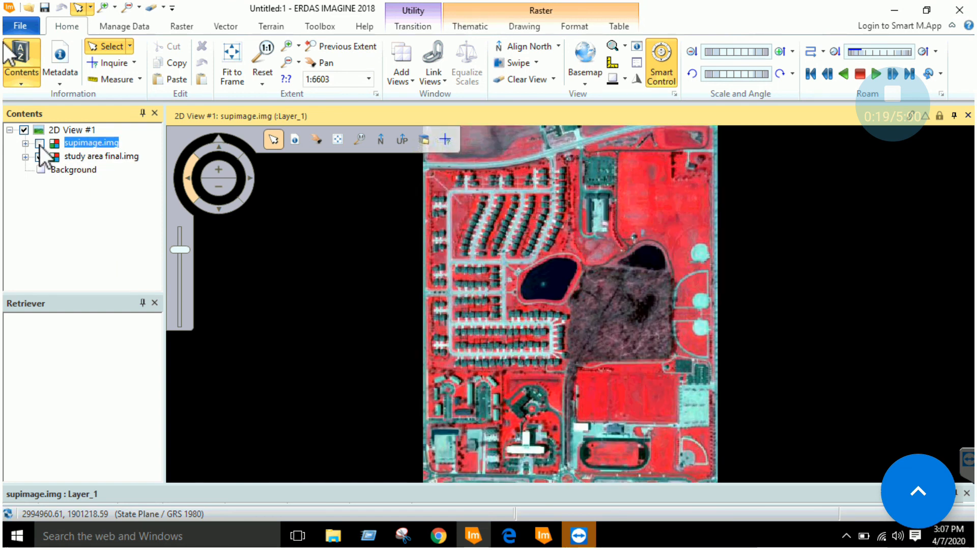
left_click(40, 143)
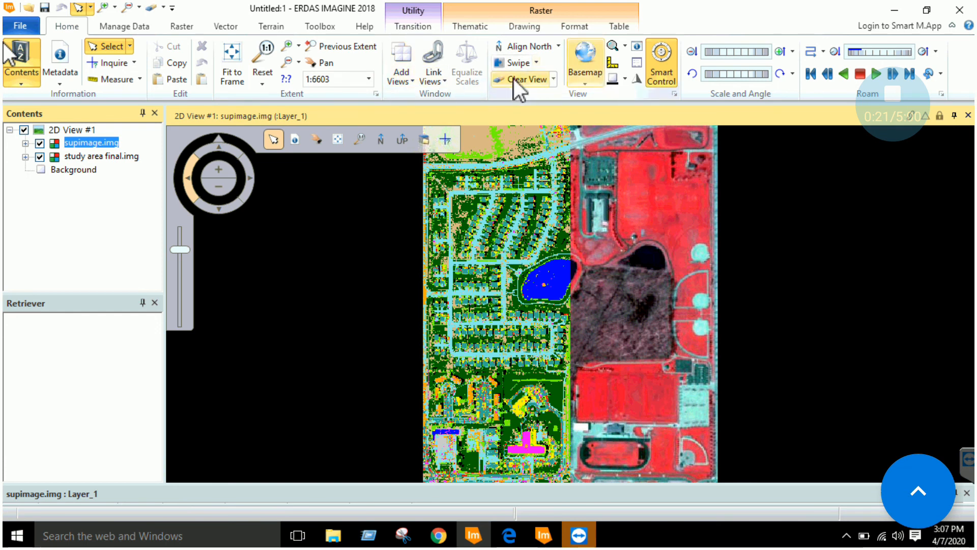
Split the view with the Swipe comparison mode and bring up the Transition controls
left_click(535, 63)
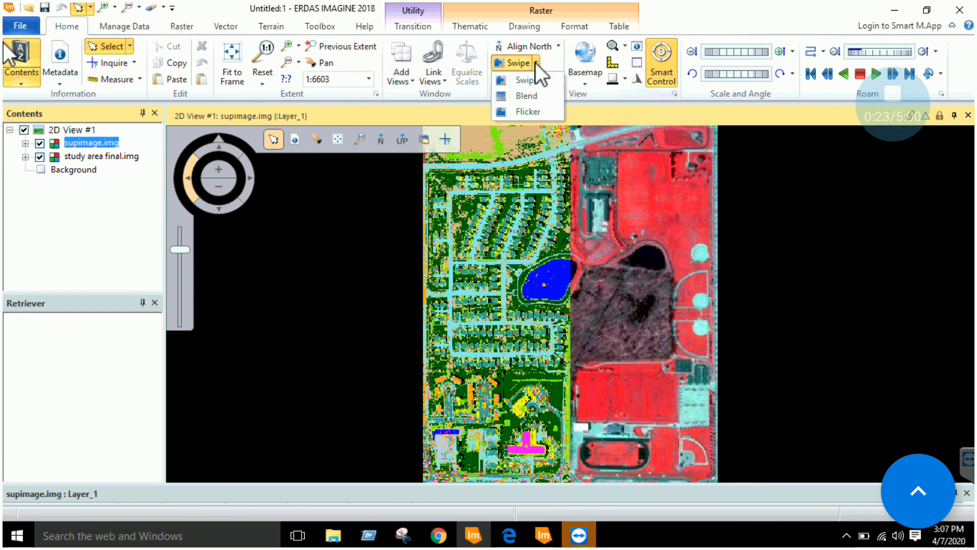
left_click(527, 82)
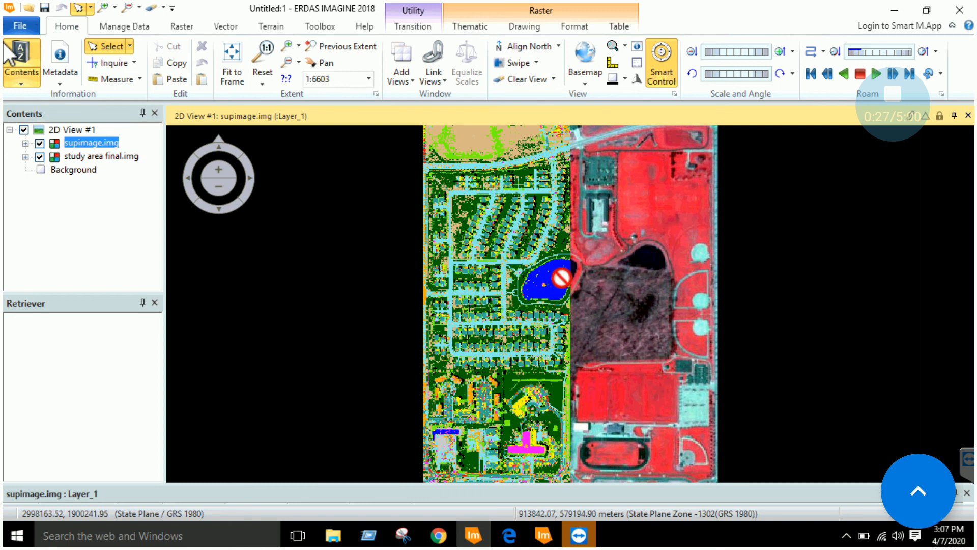
left_click(422, 29)
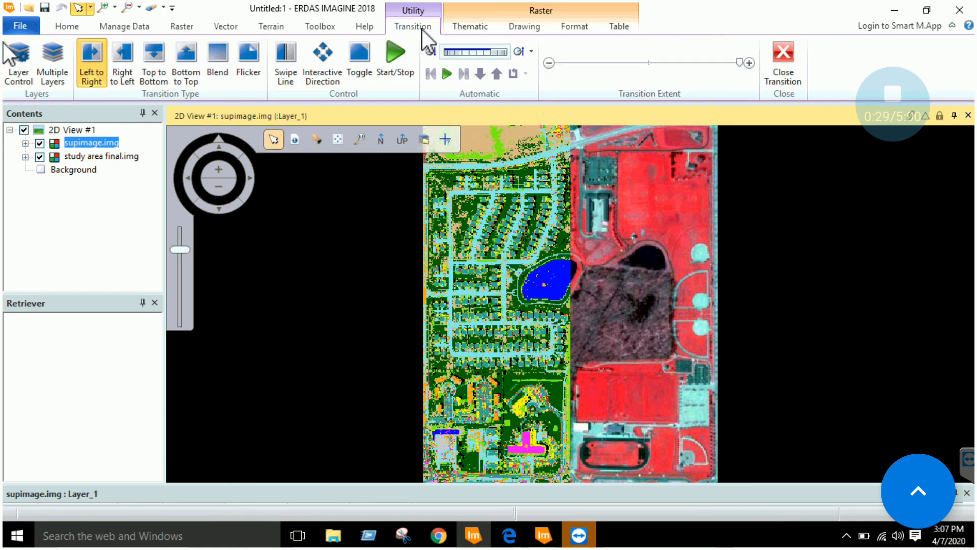
Run then stop the automatic swipe, drag the swipe line across the park, and zoom out
left_click(395, 59)
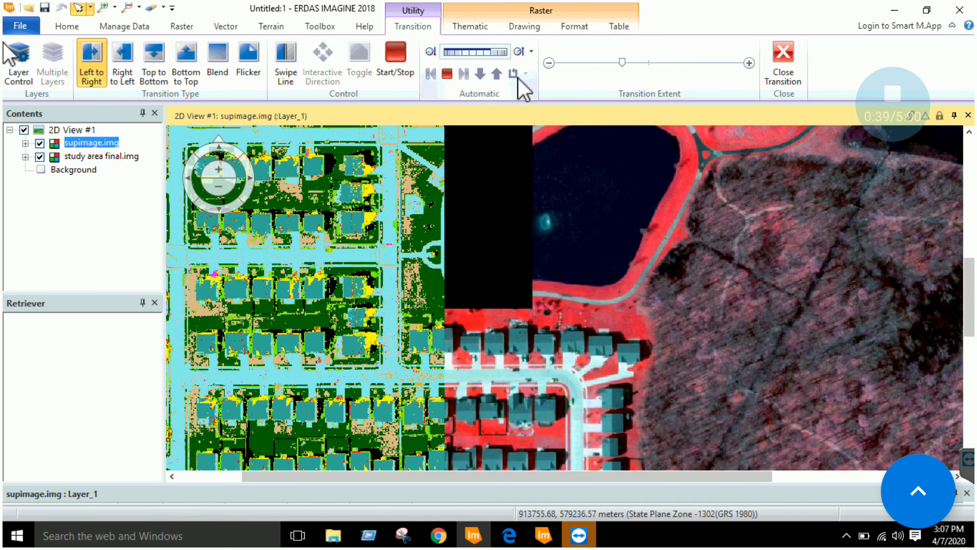
left_click(448, 74)
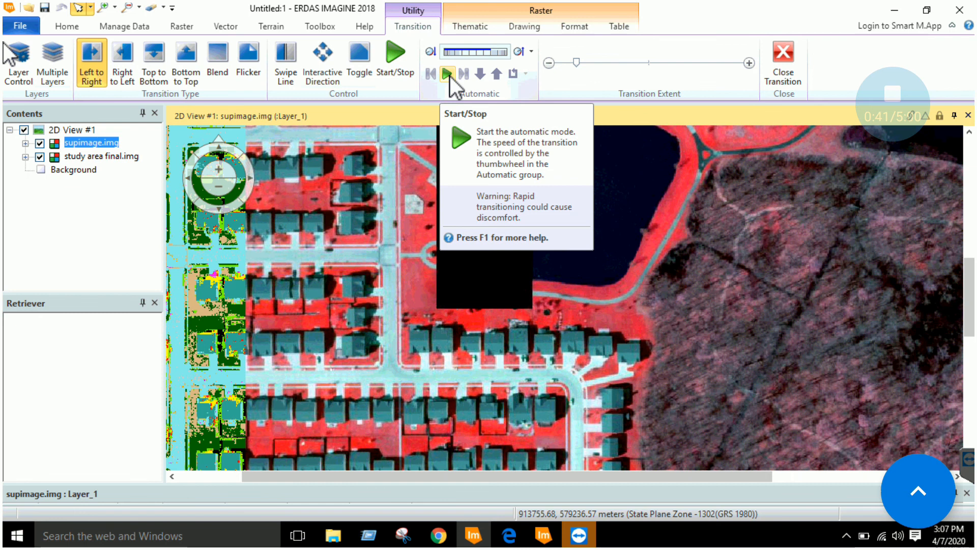
left_click_drag(248, 267, 401, 277)
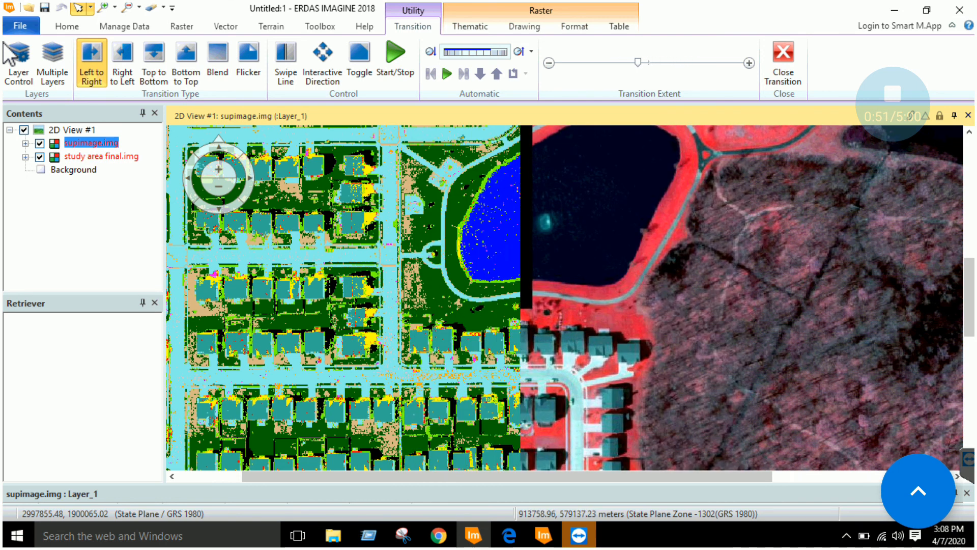
left_click_drag(737, 277, 703, 283)
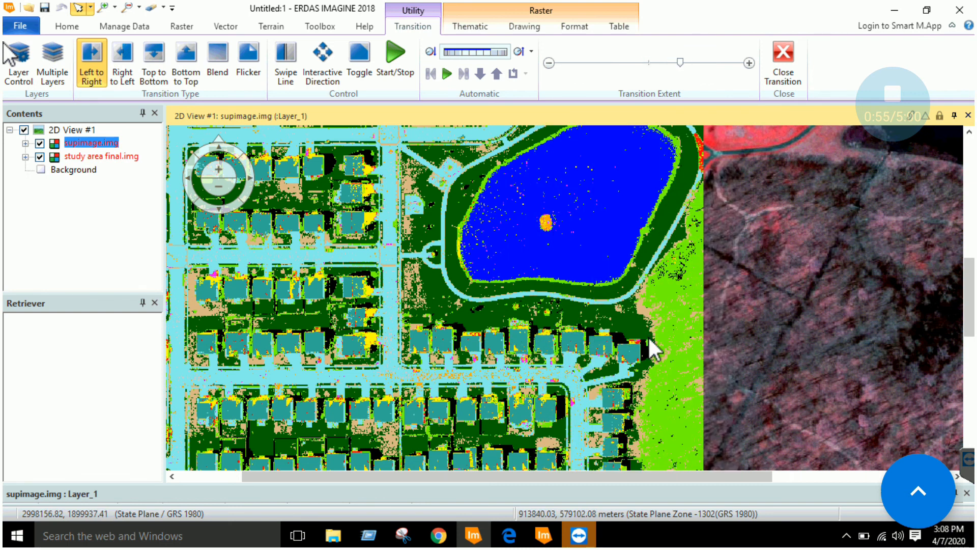
left_click_drag(702, 331, 245, 285)
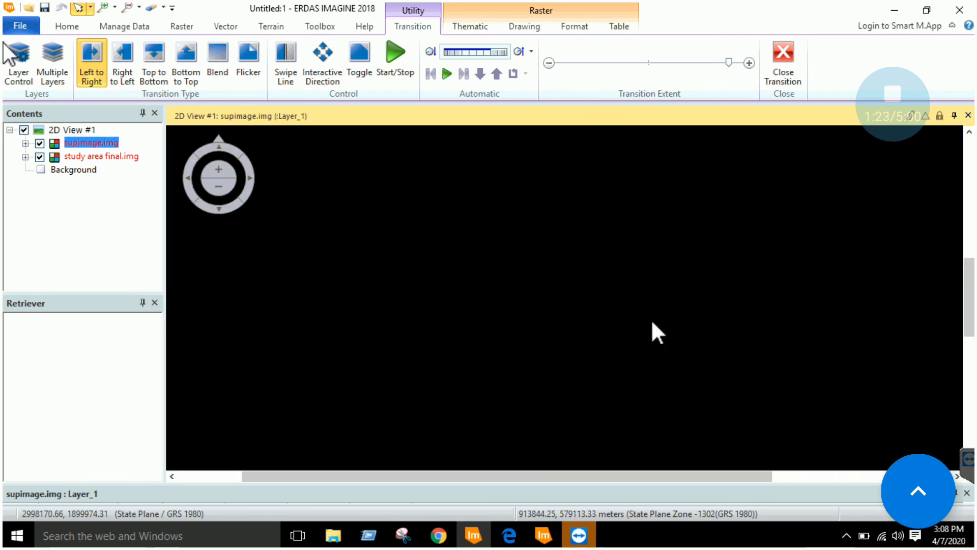
scroll(652, 322, "down", 2)
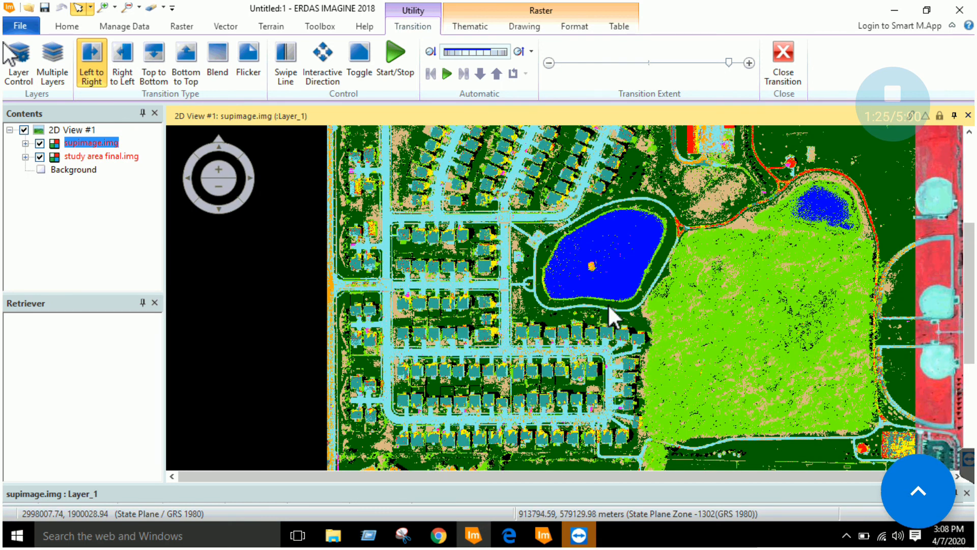